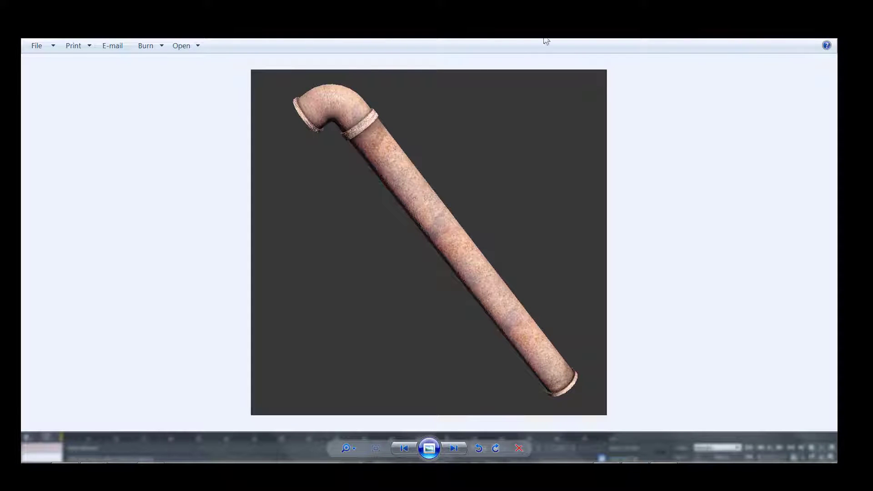
Take the Capture.JPG reference photo out of full screen and move it to the right
mouse_move(513, 39)
mouse_down()
mouse_move(644, 60)
mouse_move(631, 54)
mouse_up()
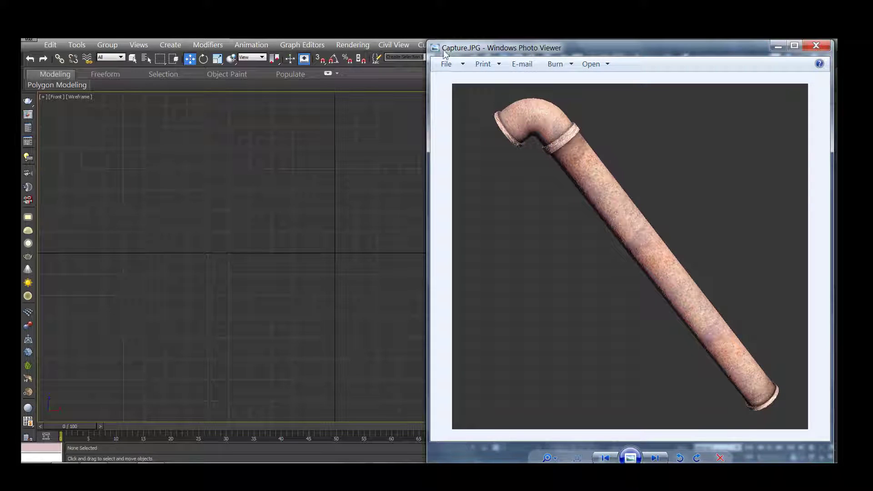
Shrink the reference photo window and return focus to the 3ds Max scene
mouse_move(431, 42)
mouse_down()
mouse_move(540, 128)
mouse_move(584, 200)
mouse_move(50, 146)
mouse_up()
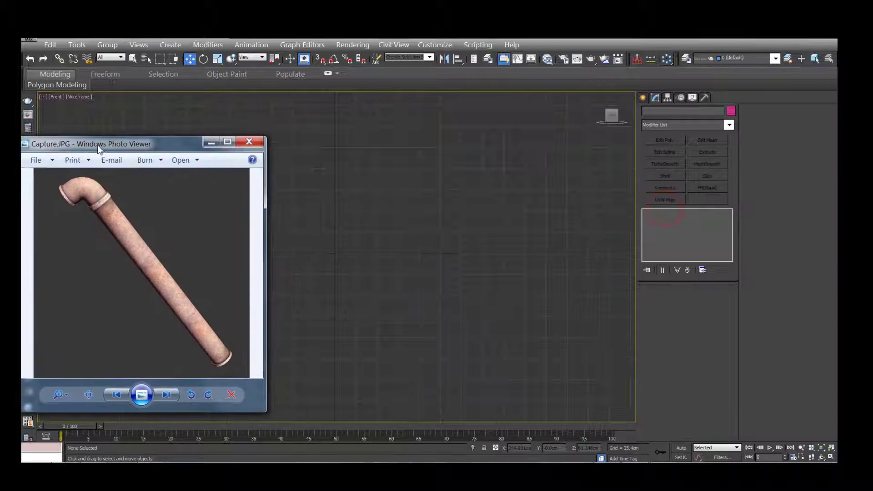
click(434, 237)
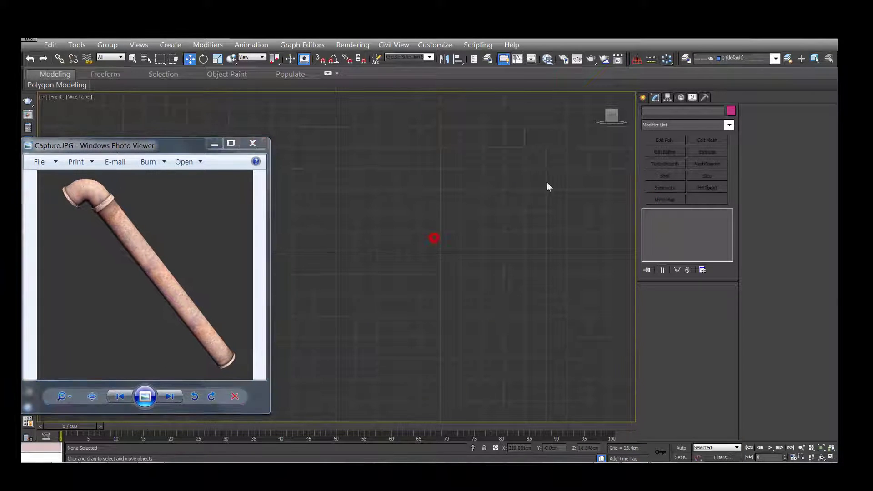
click(645, 99)
click(655, 97)
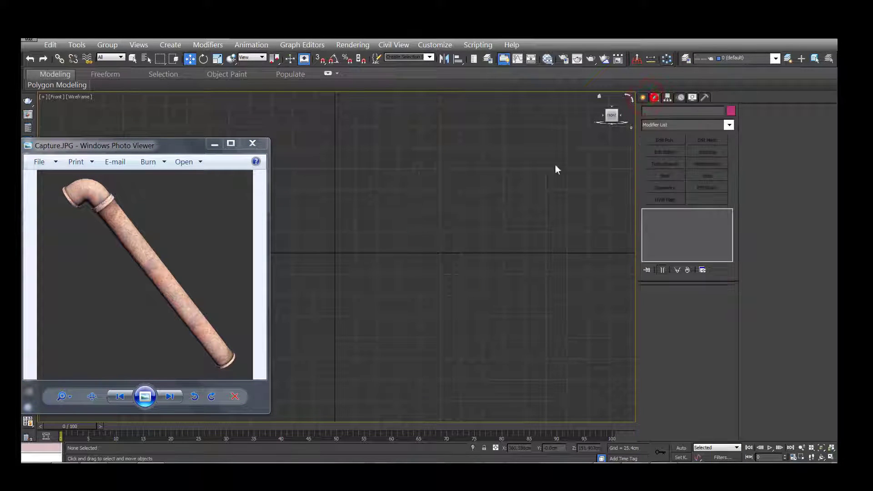
click(413, 205)
Make the Front viewport active, maximize it, and recentre its grid
key(alt+w)
click(430, 309)
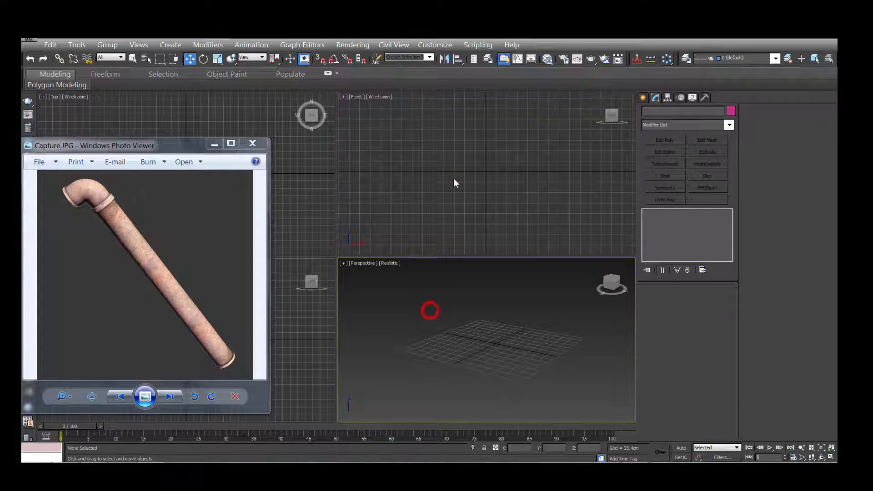
click(454, 178)
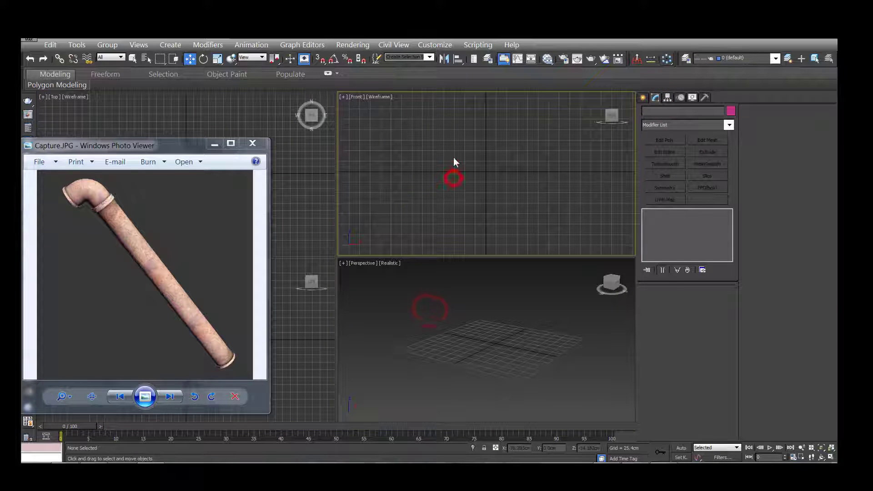
click(830, 457)
middle_drag(354, 234, 394, 215)
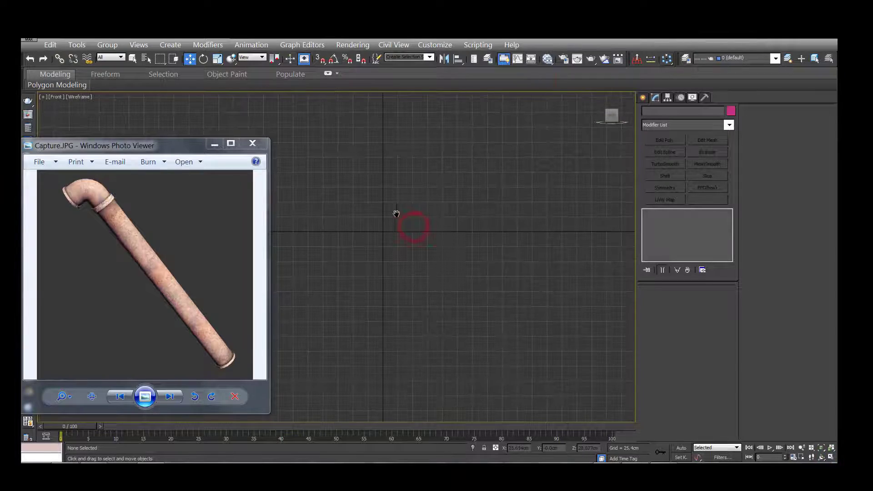
Draw a Line spline from a bottom point straight up, ending in a short left arm
click(653, 97)
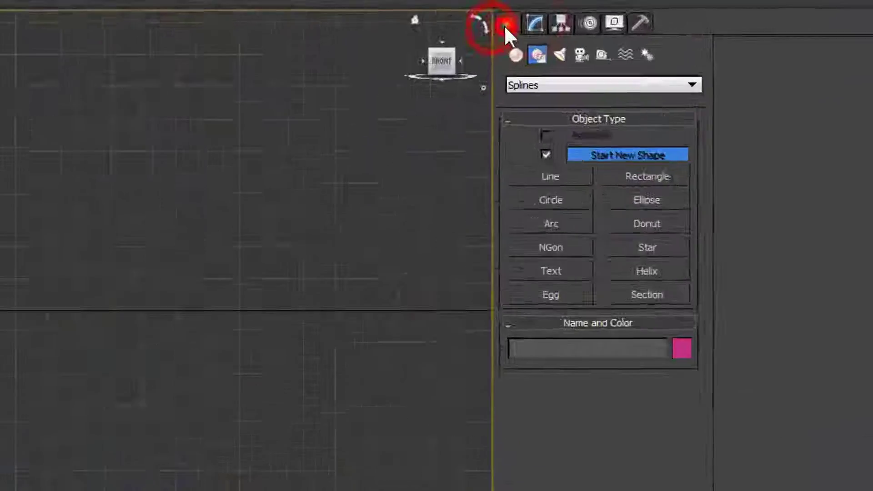
click(385, 182)
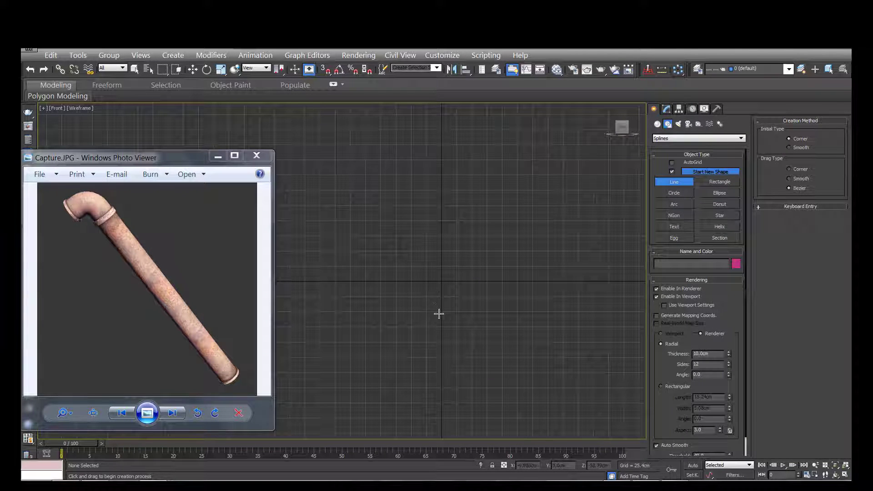
click(442, 311)
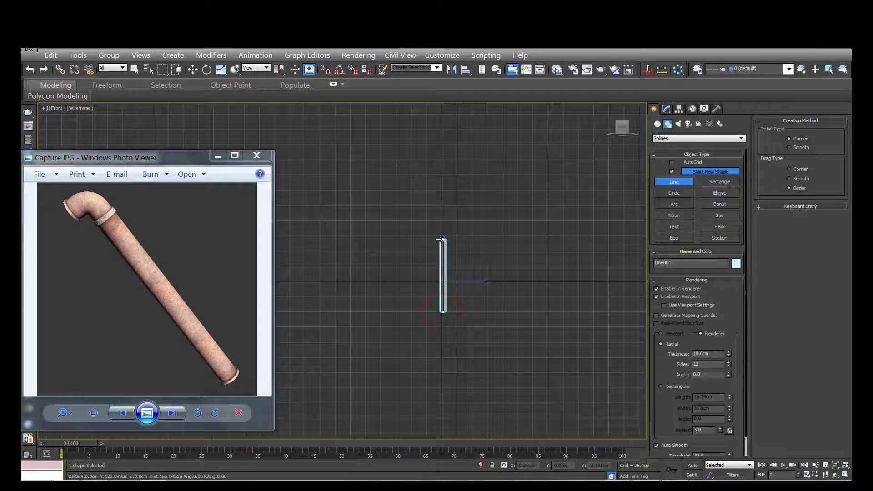
scroll(442, 215, up, 1)
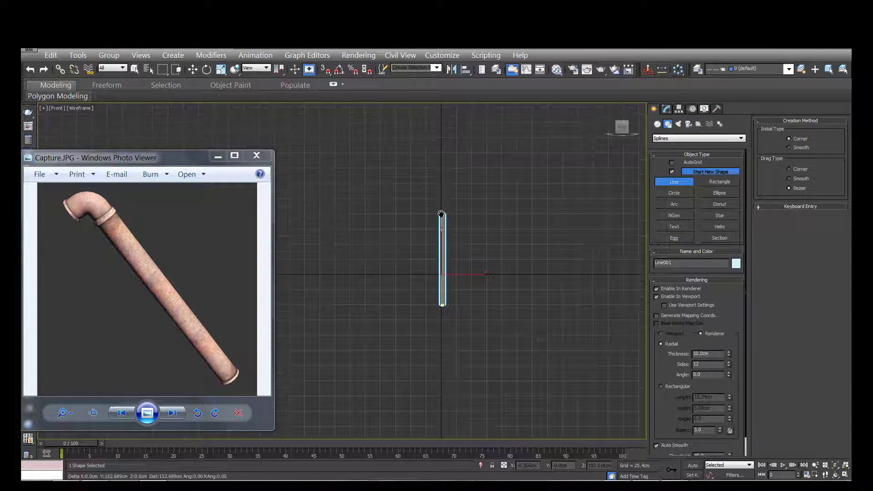
scroll(441, 212, up, 2)
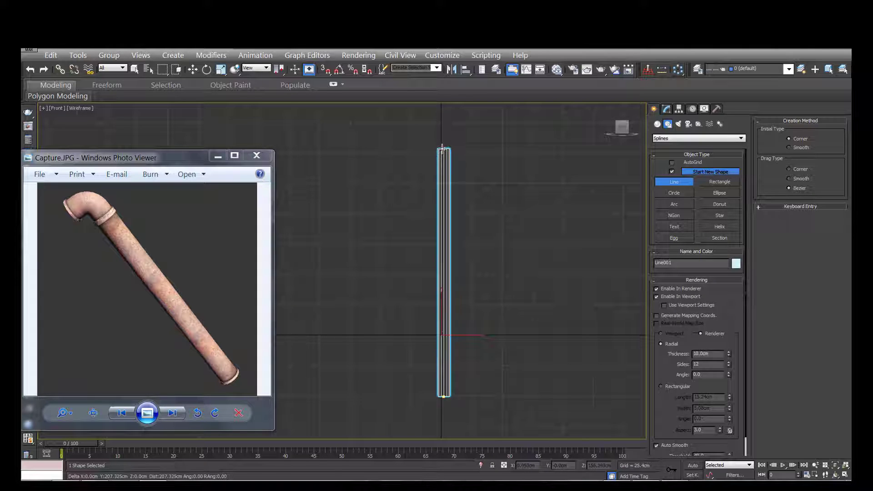
click(443, 148)
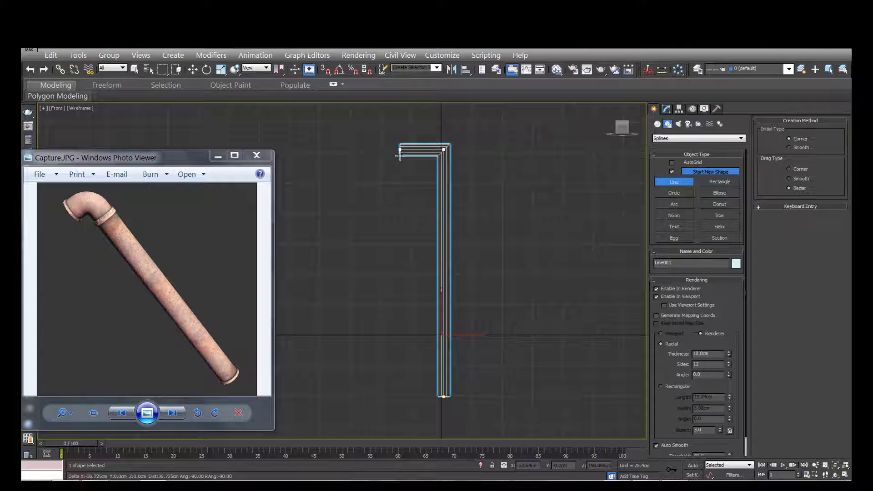
click(400, 152)
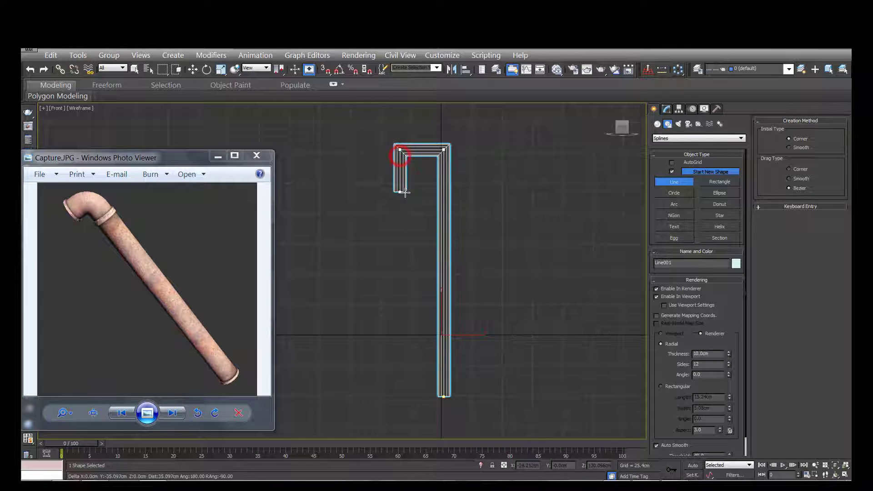
right_click(398, 195)
right_click(399, 196)
Fillet the line's top corner vertex by 15 in Vertex mode
click(666, 109)
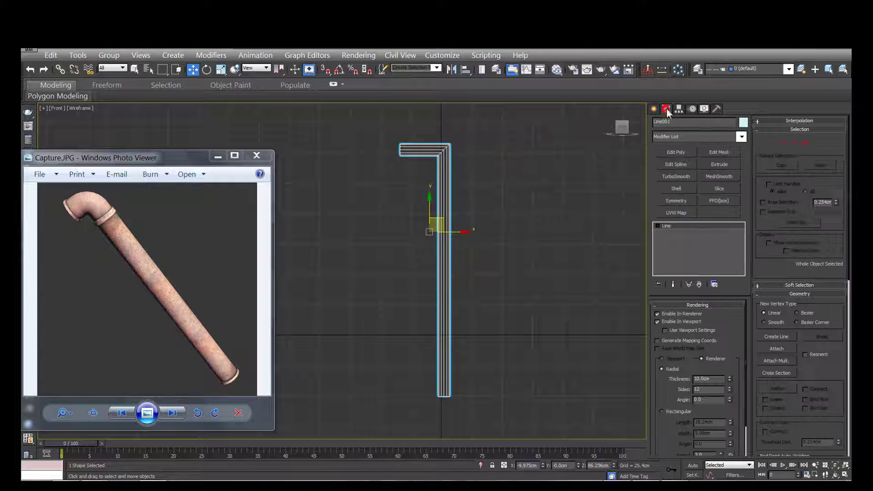
click(783, 143)
click(445, 147)
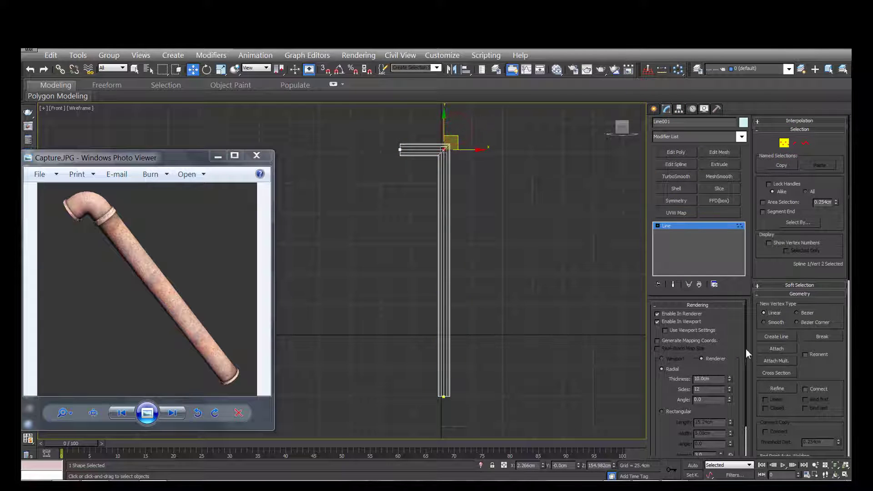
scroll(753, 349, down, 3)
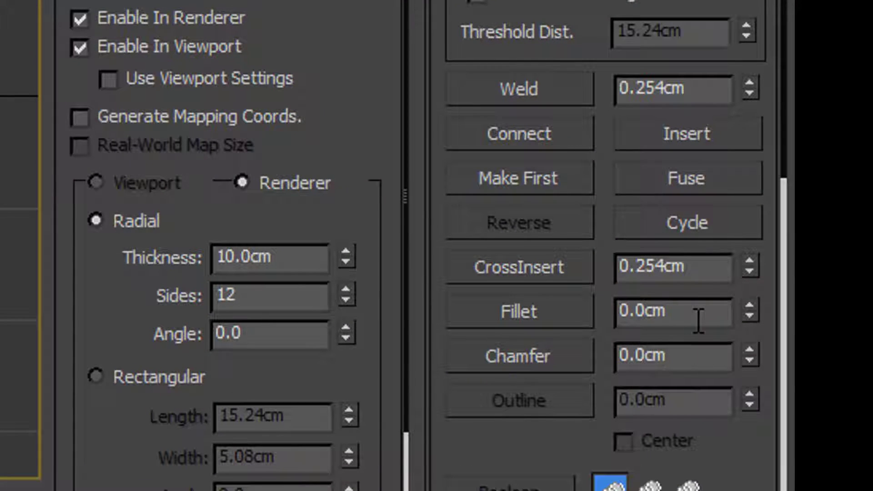
click(698, 316)
text(15)
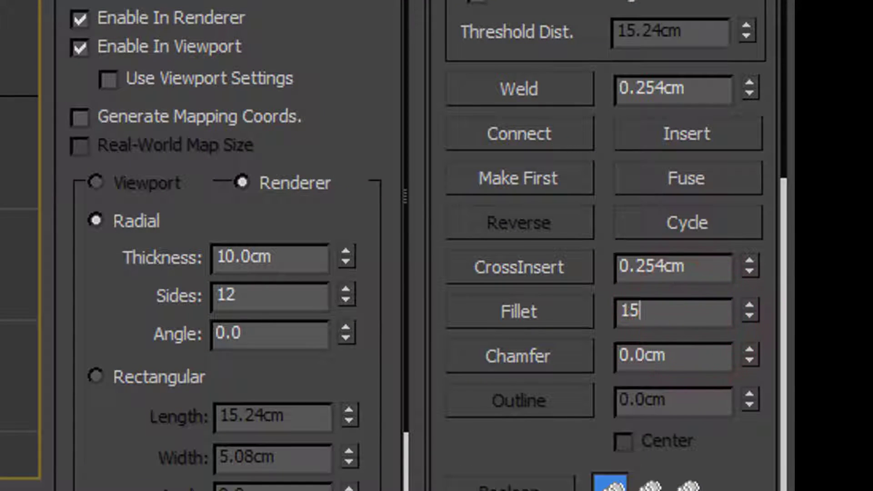
key(Return)
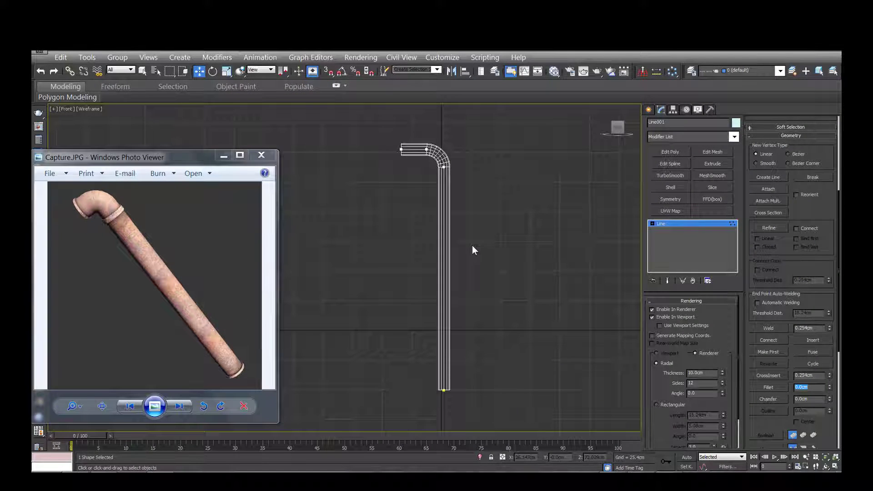
click(479, 237)
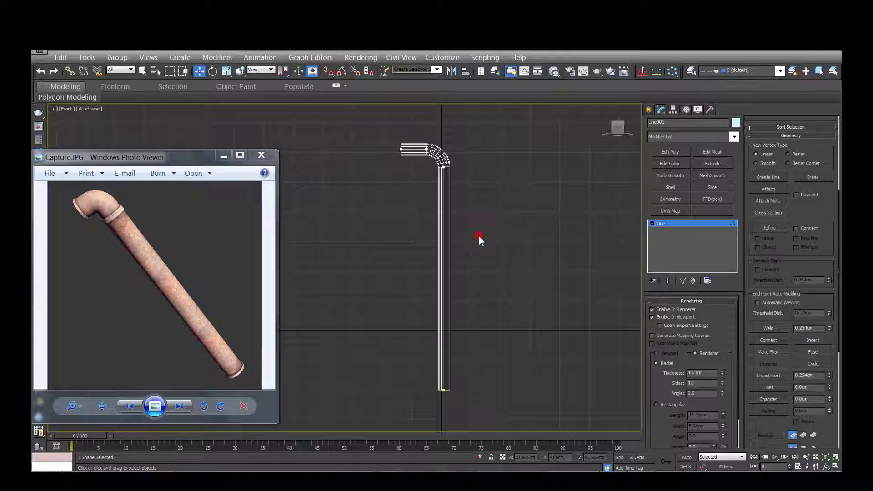
key(ctrl+z)
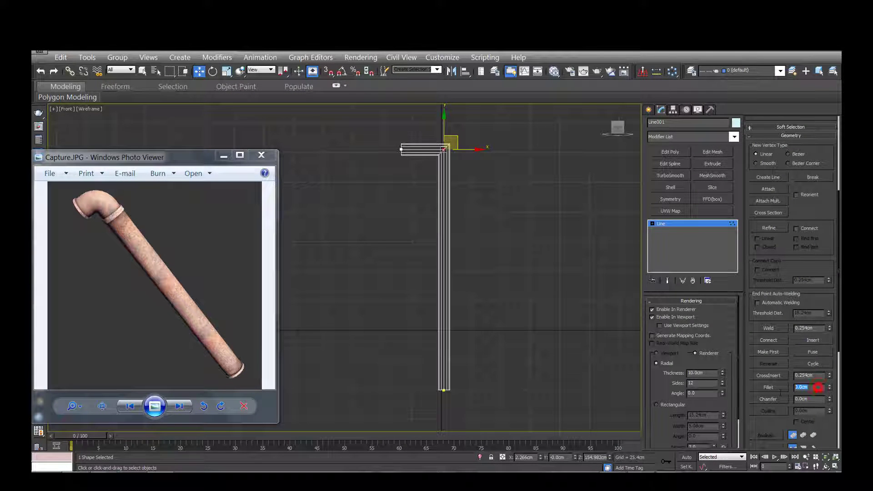
key(Return)
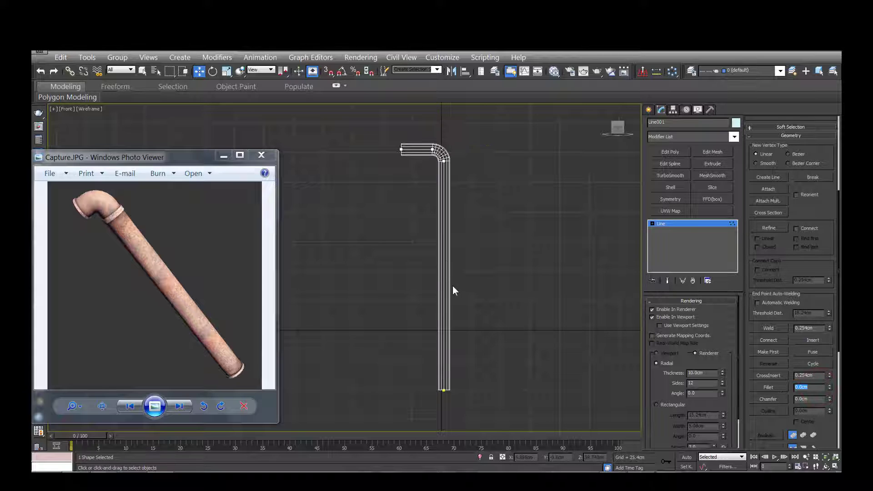
Drag the top arm's end vertex right to shorten it, then leave Vertex mode
mouse_move(417, 137)
mouse_down()
mouse_move(390, 163)
mouse_move(457, 181)
mouse_up()
scroll(412, 130, up, 5)
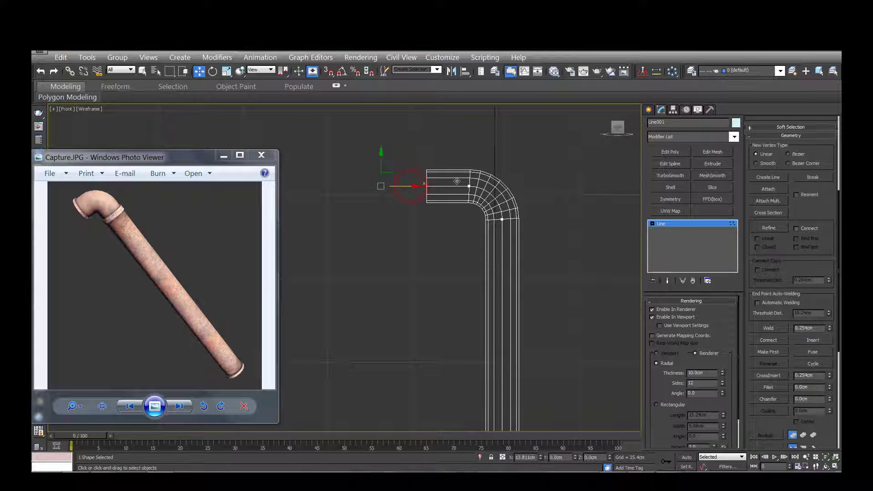
scroll(422, 172, down, 3)
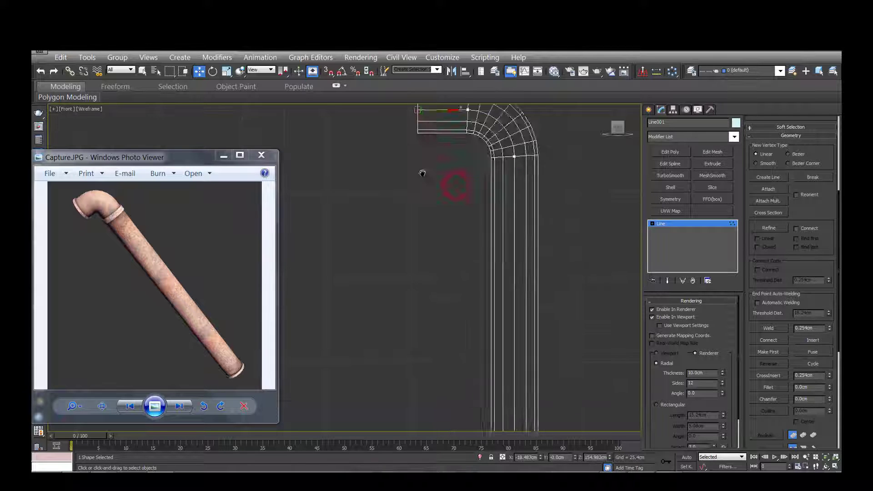
scroll(419, 186, down, 3)
mouse_move(419, 164)
middle_down()
mouse_move(439, 245)
mouse_move(429, 253)
middle_up()
scroll(439, 257, up, 2)
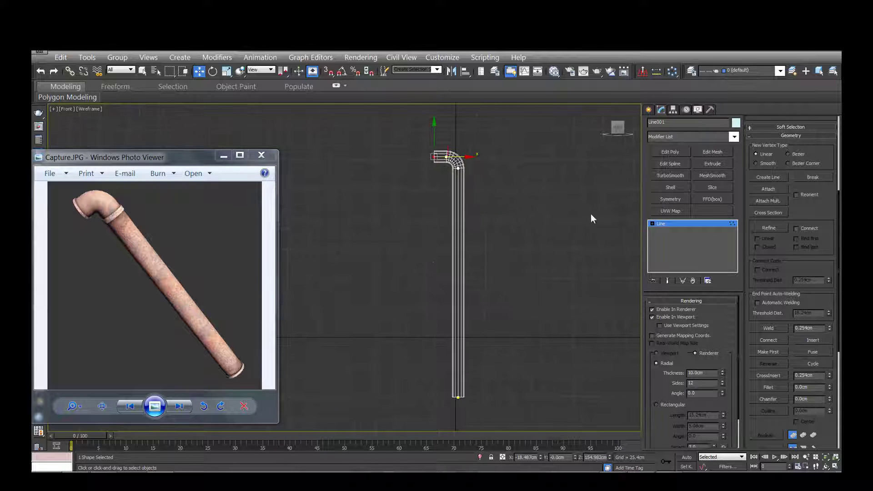
click(689, 223)
Add an Edit Poly modifier and Swift Loop a new edge loop just below the bend
click(674, 153)
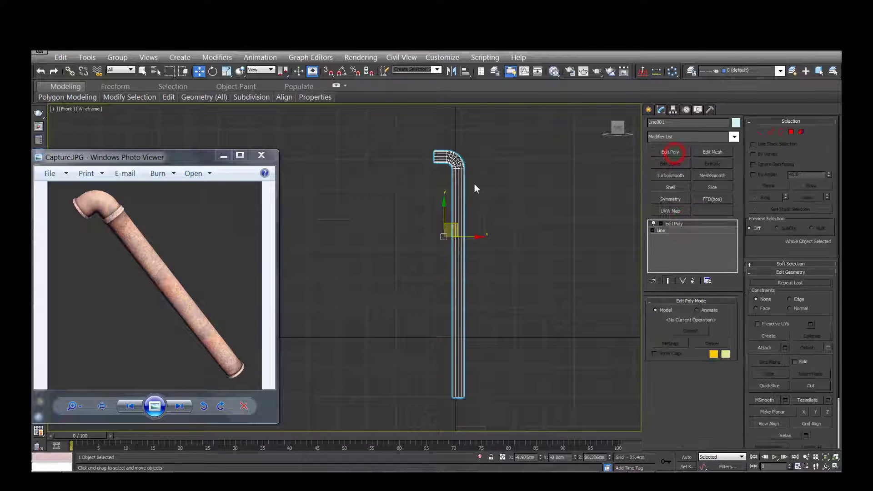
scroll(432, 191, up, 1)
scroll(429, 207, up, 1)
scroll(473, 212, up, 2)
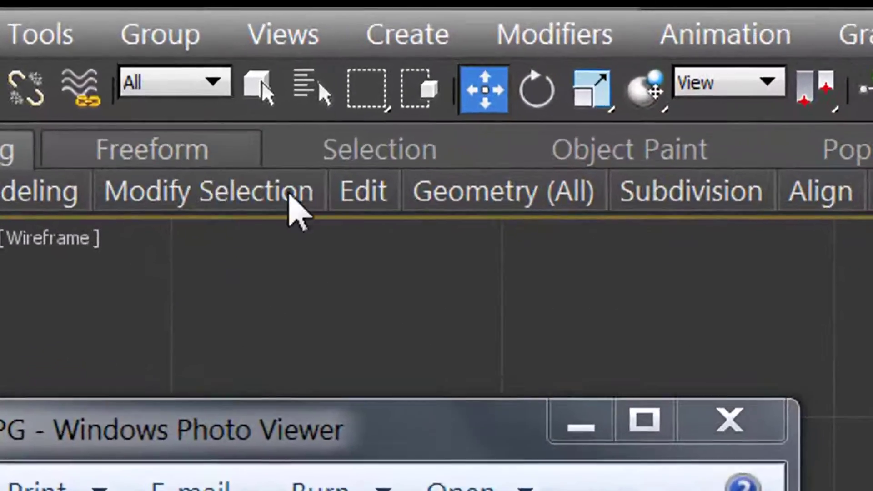
mouse_move(362, 192)
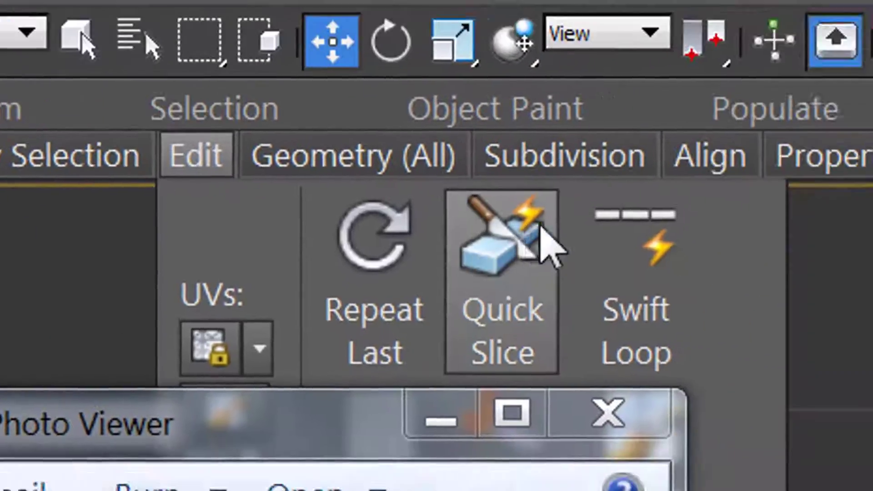
click(637, 232)
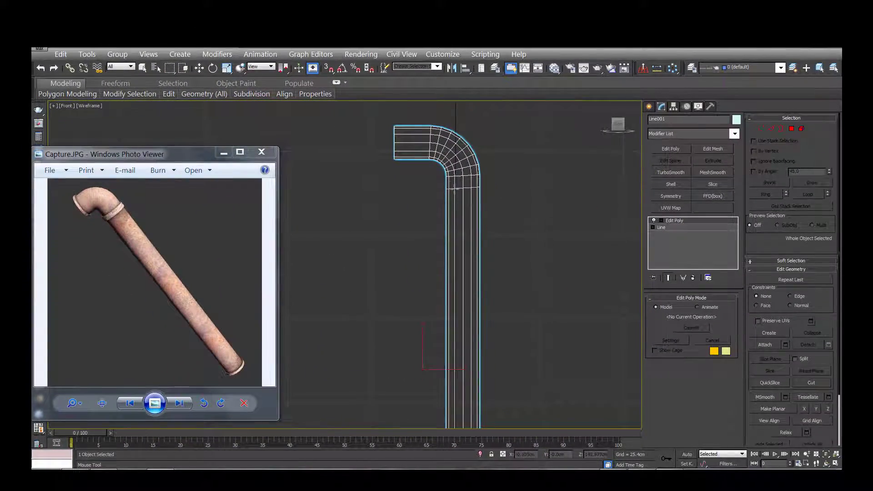
scroll(454, 187, up, 4)
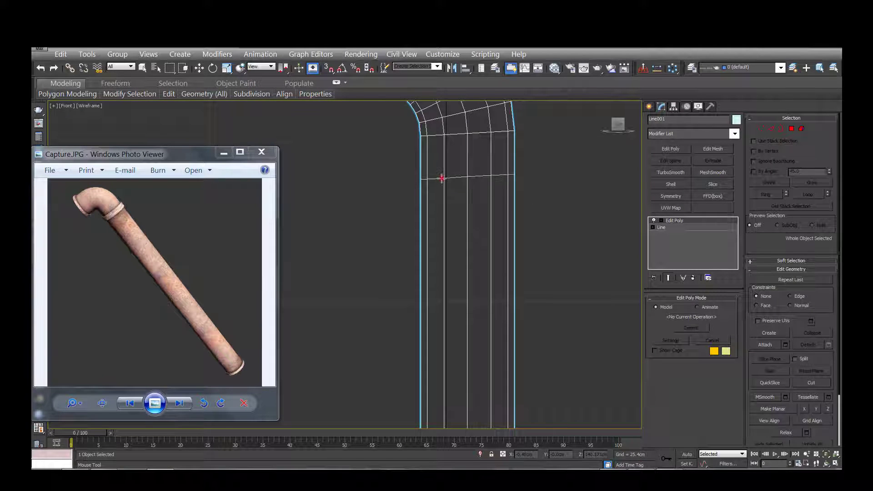
click(442, 178)
Flatten the new loop's vertices with Make Planar on X and Z
ctrl+click(760, 130)
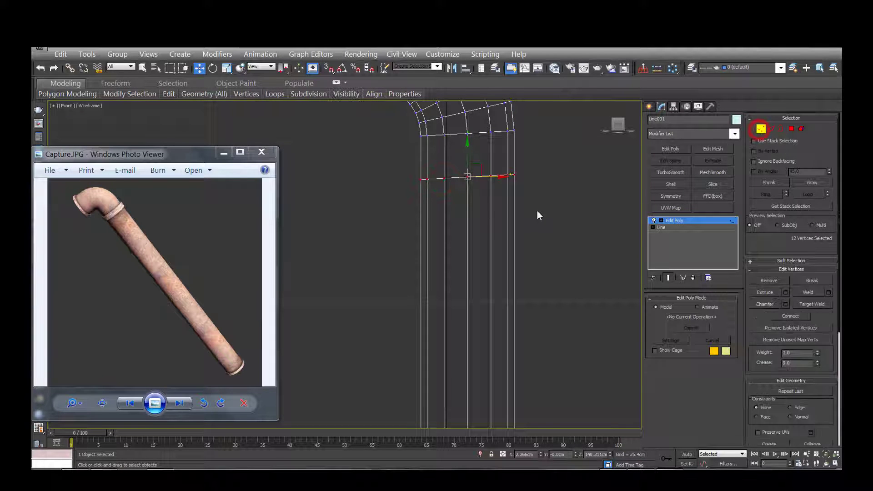
scroll(744, 342, down, 5)
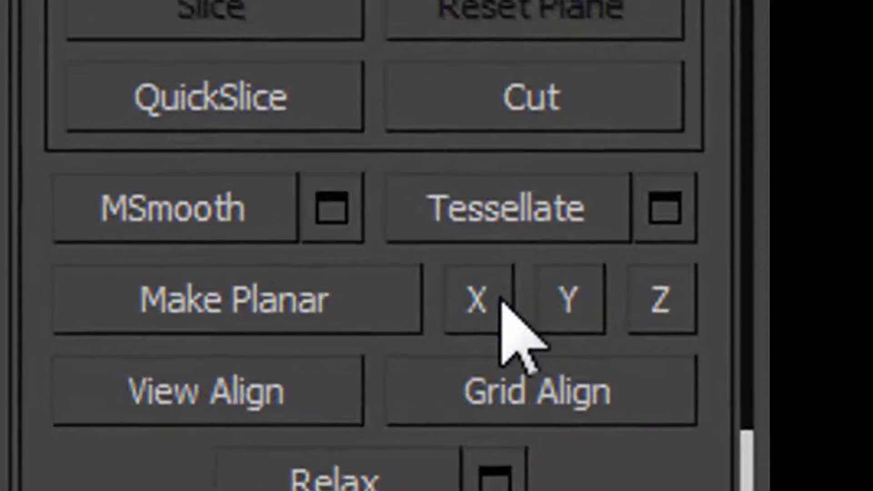
click(688, 363)
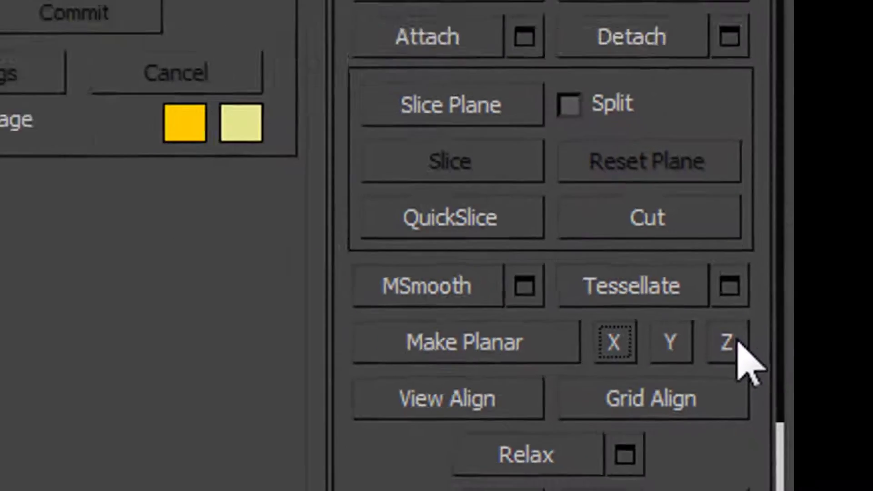
click(799, 386)
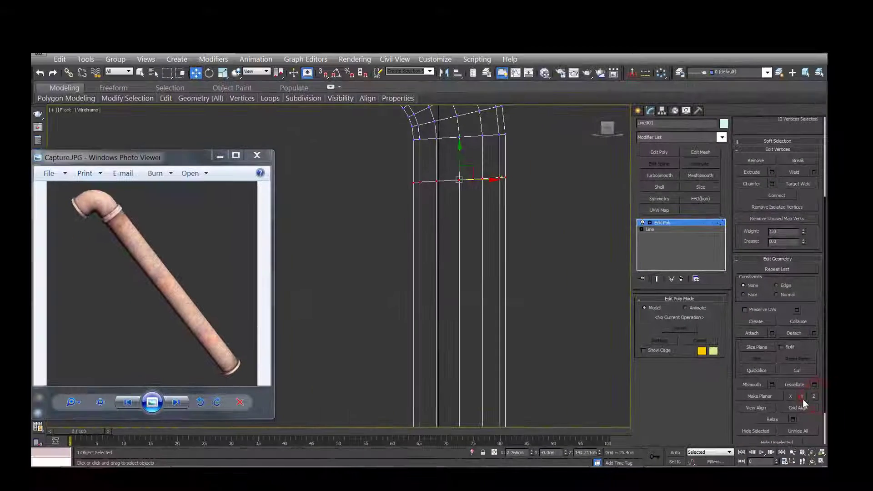
Zoom out to frame the bend and Swift Loop a loop near the left open end
scroll(479, 310, down, 2)
scroll(458, 318, down, 2)
scroll(415, 189, down, 1)
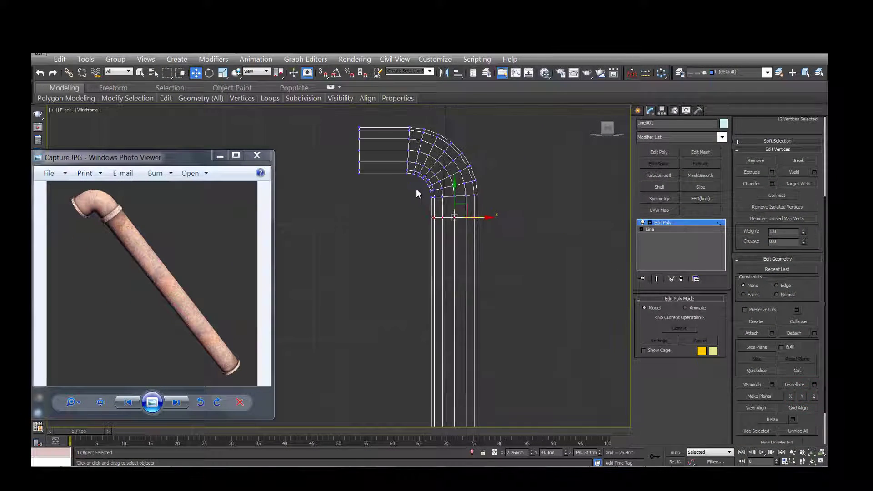
scroll(426, 210, down, 2)
scroll(441, 192, up, 2)
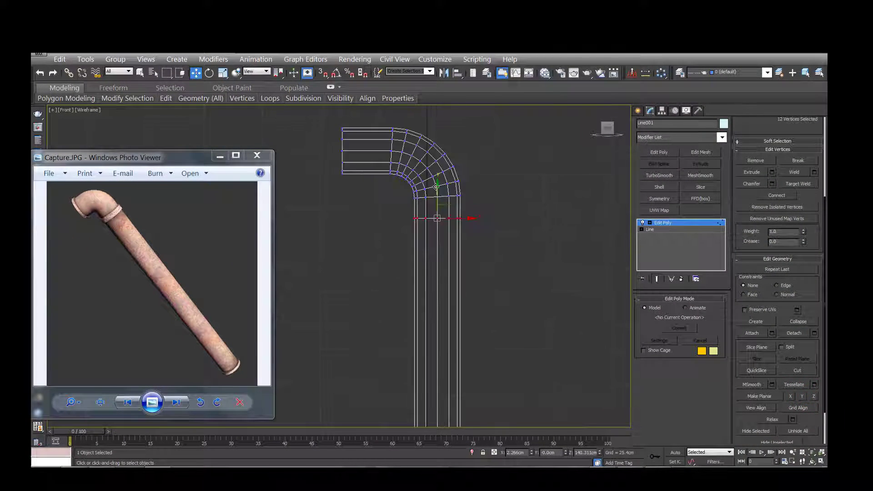
scroll(425, 188, up, 2)
scroll(424, 188, down, 1)
scroll(427, 186, down, 1)
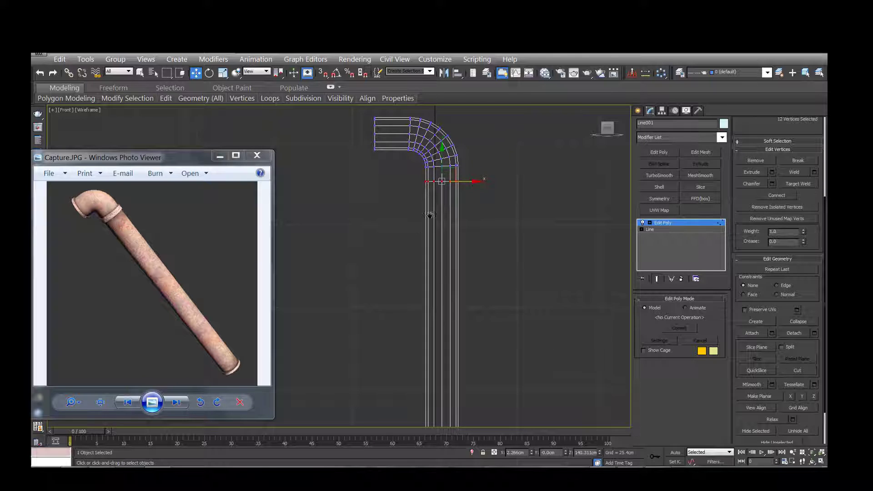
middle_drag(429, 191, 440, 211)
scroll(414, 192, up, 4)
scroll(339, 176, up, 1)
middle_drag(340, 175, 353, 193)
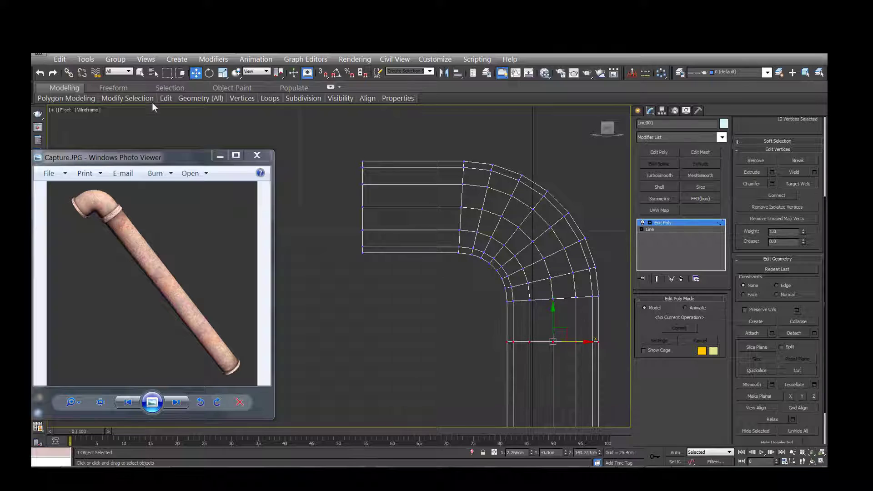
mouse_move(166, 99)
click(264, 131)
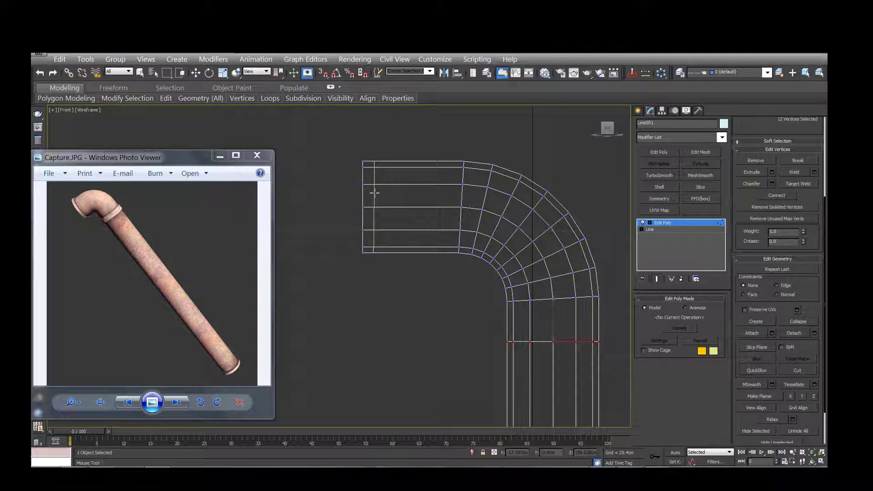
At Edge level, work at the pipe's bottom end, then reframe the view on the elbow
key(2)
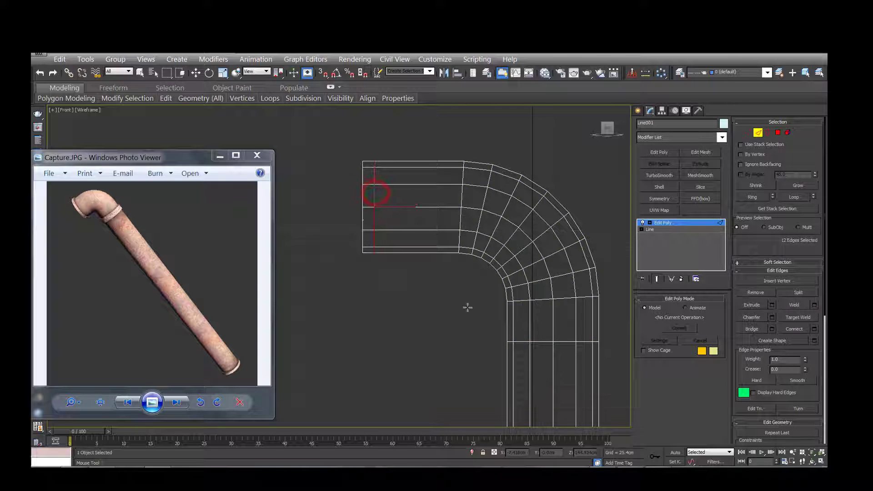
scroll(445, 264, down, 5)
scroll(435, 239, down, 2)
middle_drag(436, 239, 444, 268)
scroll(448, 301, up, 4)
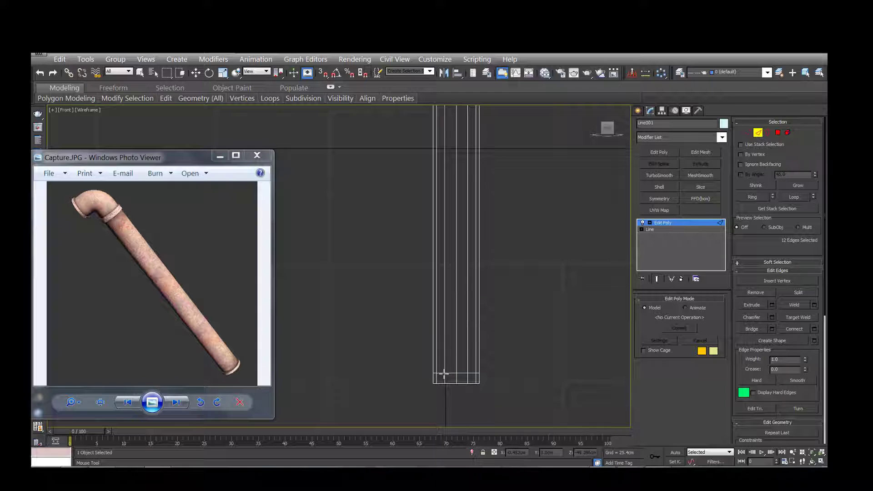
middle_drag(418, 220, 438, 316)
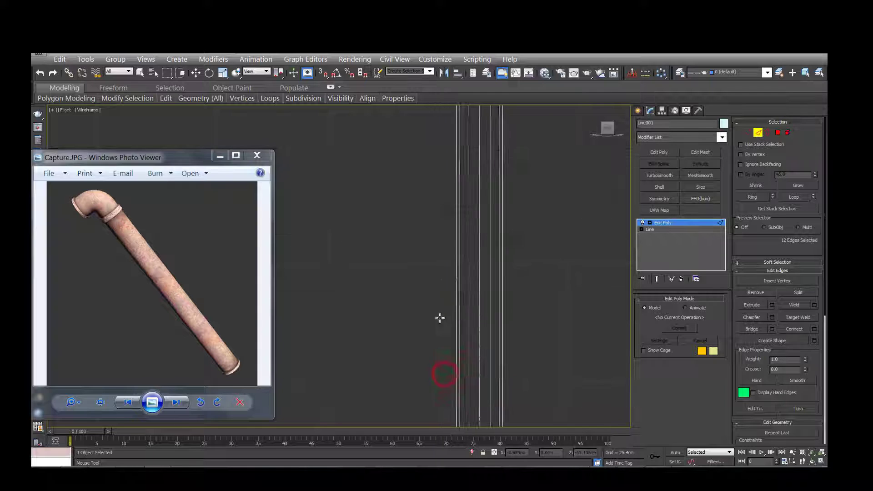
scroll(439, 316, down, 4)
middle_drag(428, 189, 439, 308)
scroll(457, 183, up, 5)
middle_drag(457, 184, 449, 242)
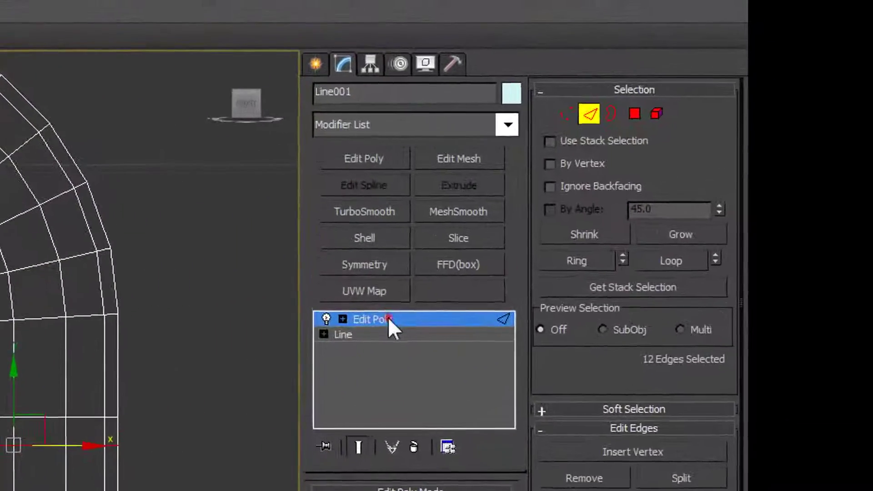
Add a second Edit Poly and select the polygon ring just below the bend
click(664, 223)
click(316, 161)
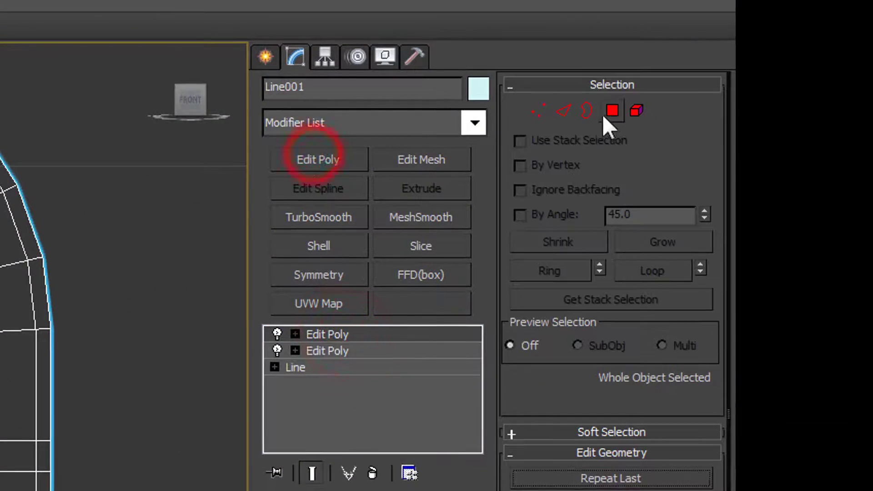
click(612, 111)
drag(86, 449, 353, 282)
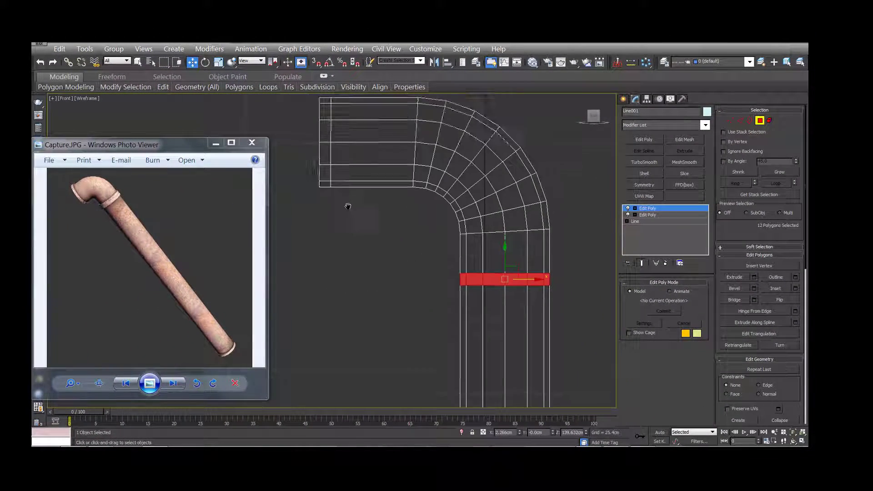
middle_drag(348, 206, 357, 236)
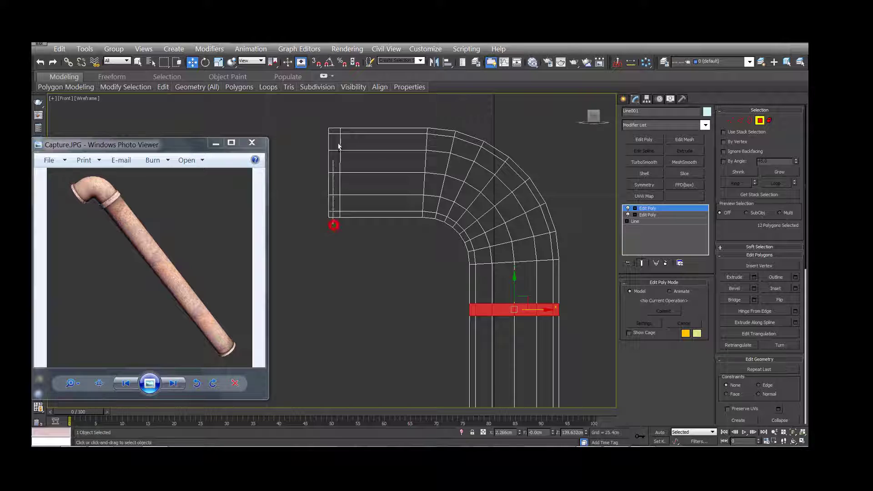
Add the left-end and bottom-end polygon rings to the selection, 36 polygons total
ctrl+drag(334, 225, 336, 112)
middle_drag(397, 267, 361, 201)
scroll(362, 242, down, 2)
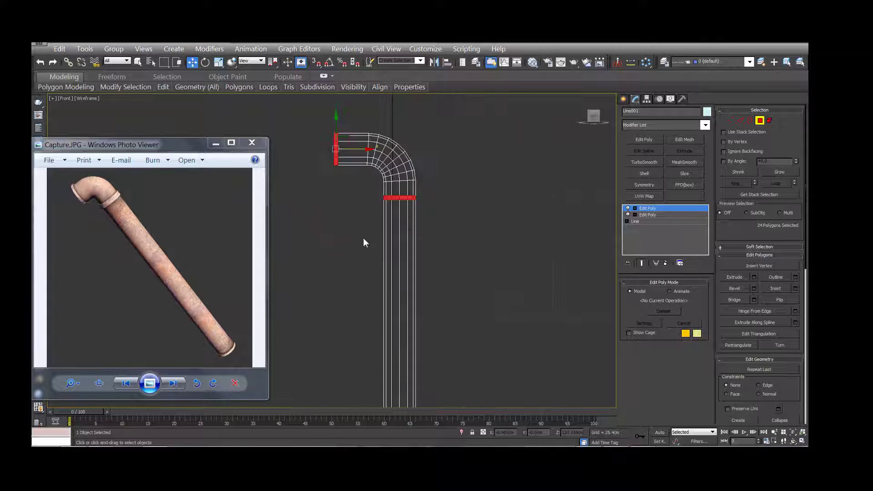
scroll(400, 146, up, 5)
scroll(430, 266, up, 2)
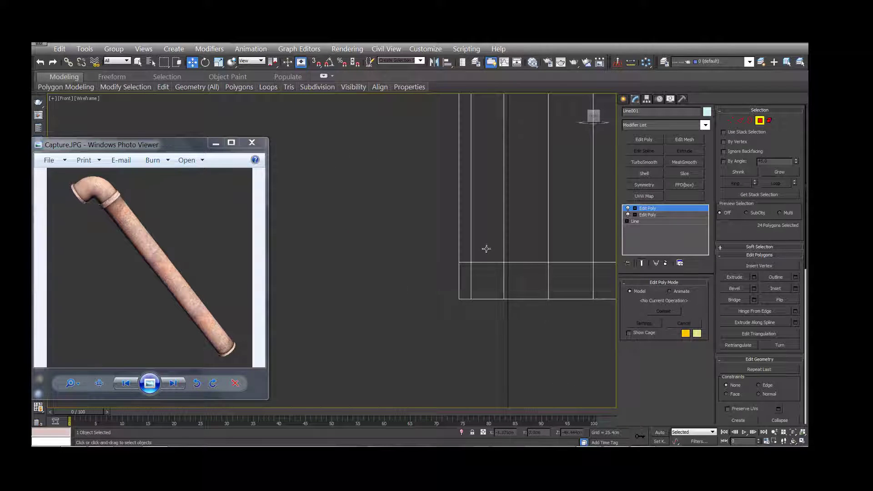
scroll(486, 250, down, 2)
drag(565, 266, 382, 275)
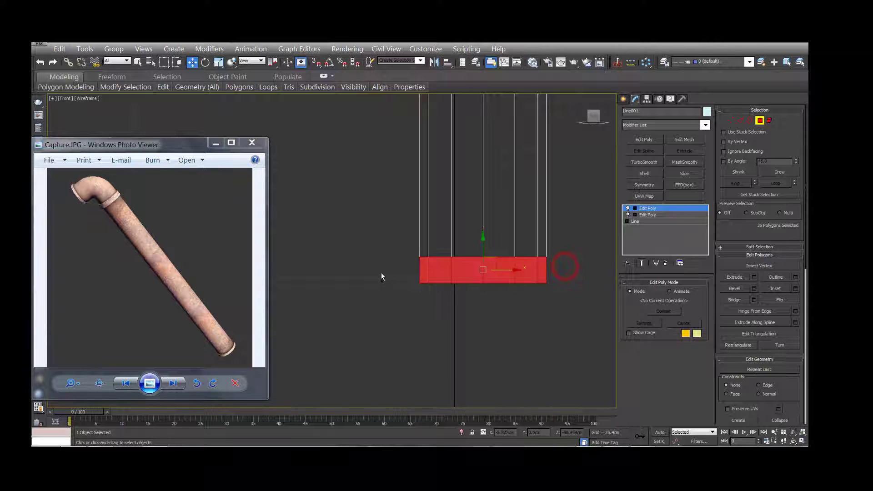
middle_drag(386, 255, 400, 289)
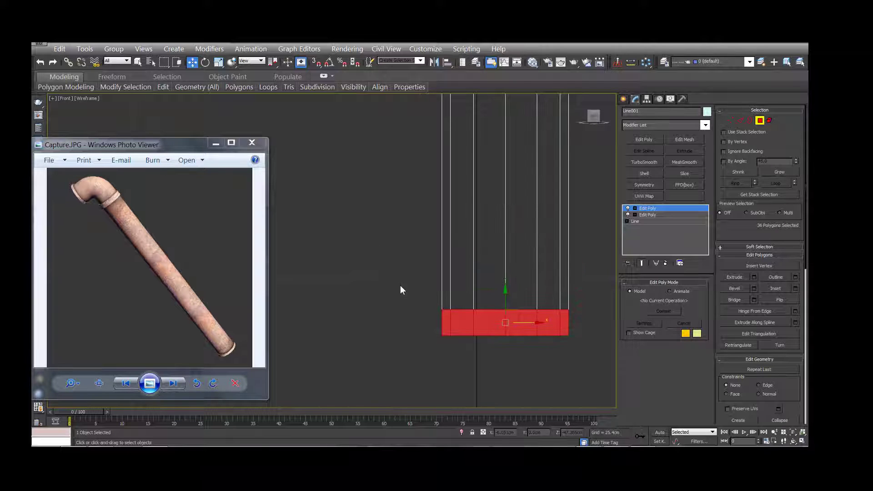
click(801, 441)
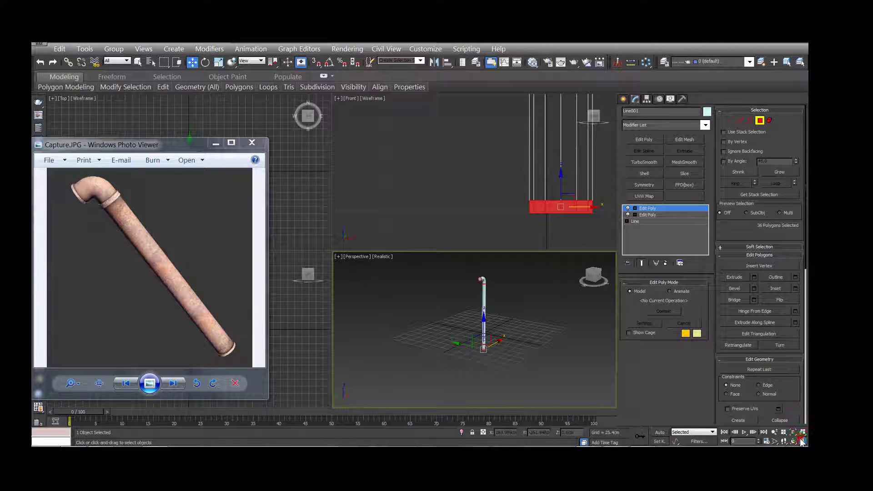
Open Extrude settings for the selected rings with Local Normals direction
click(801, 442)
scroll(340, 210, up, 3)
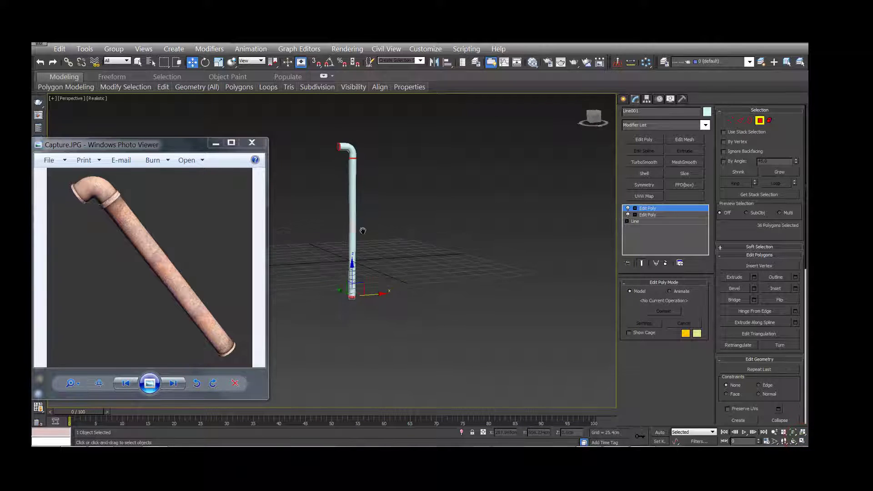
scroll(361, 227, up, 3)
scroll(383, 217, up, 3)
scroll(382, 213, up, 2)
scroll(401, 198, up, 3)
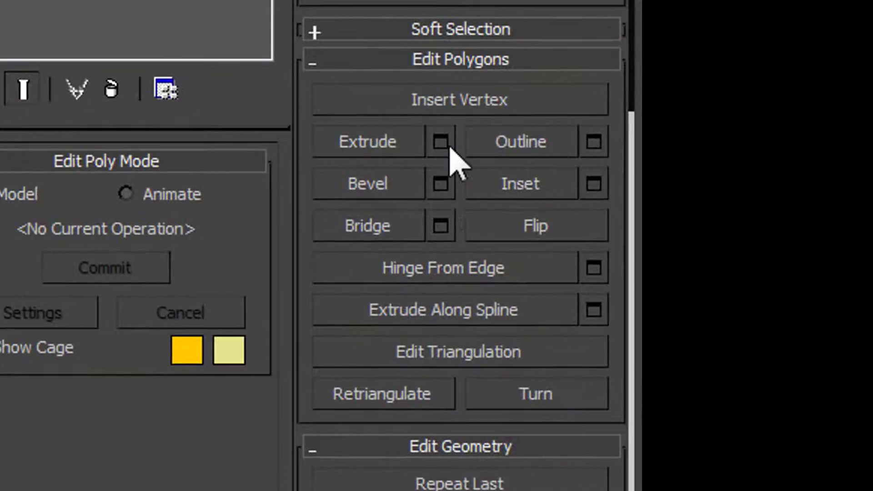
click(485, 161)
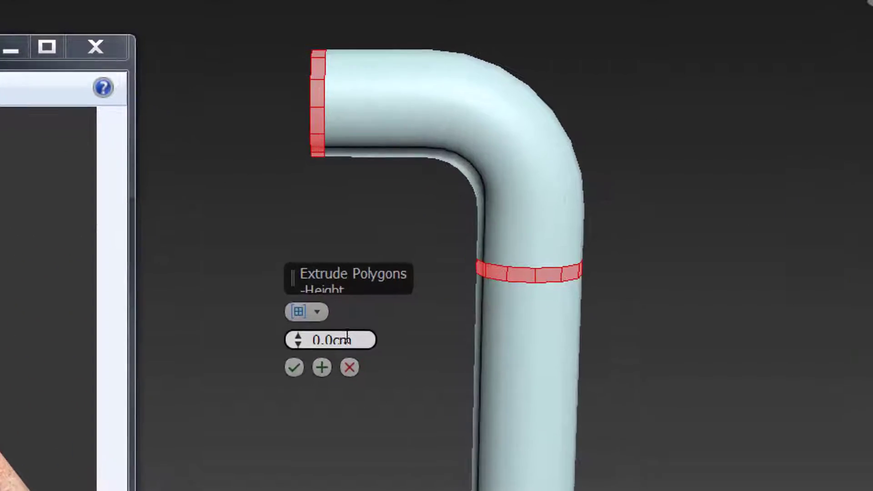
click(294, 316)
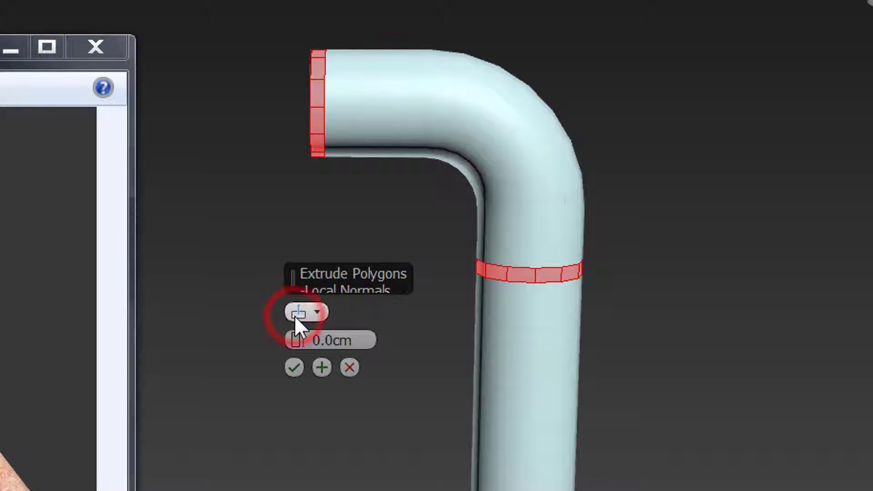
click(315, 313)
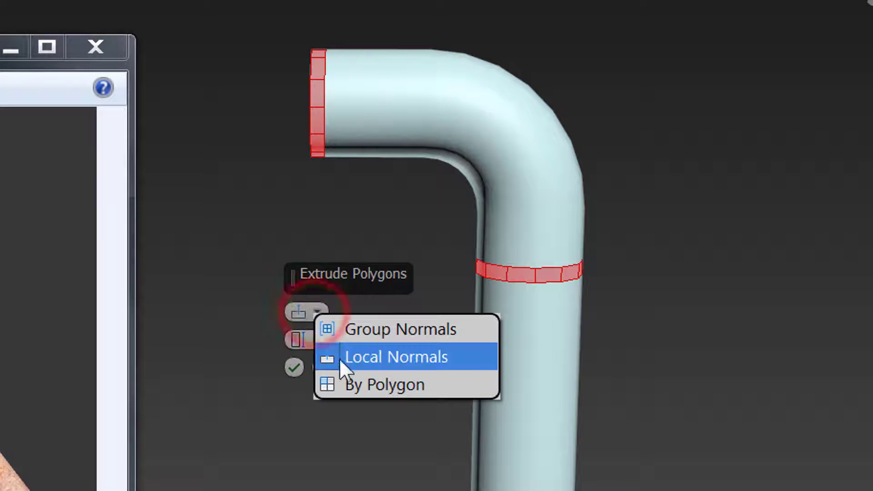
click(365, 351)
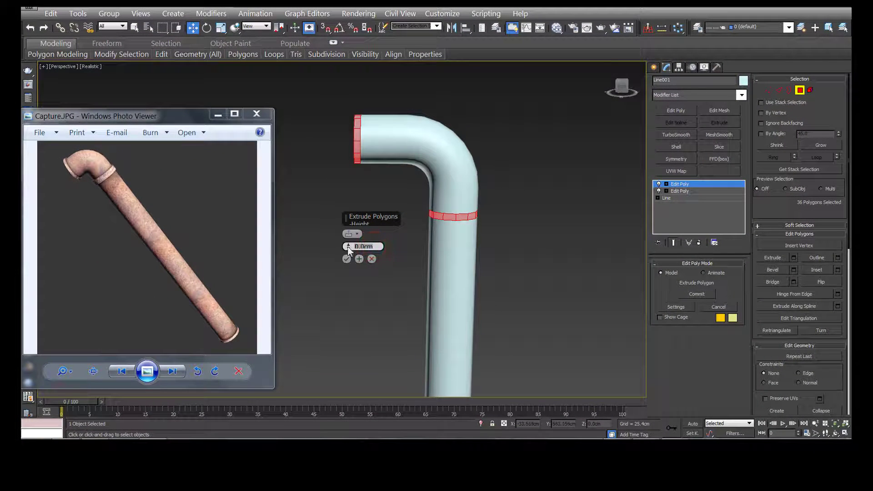
Set the flange extrusion height to 1.0cm and accept it
key(Return)
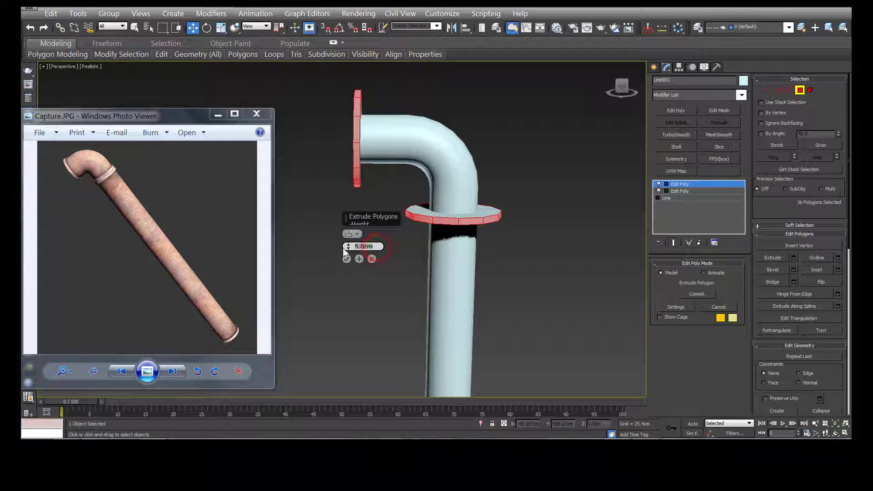
click(361, 219)
text(2)
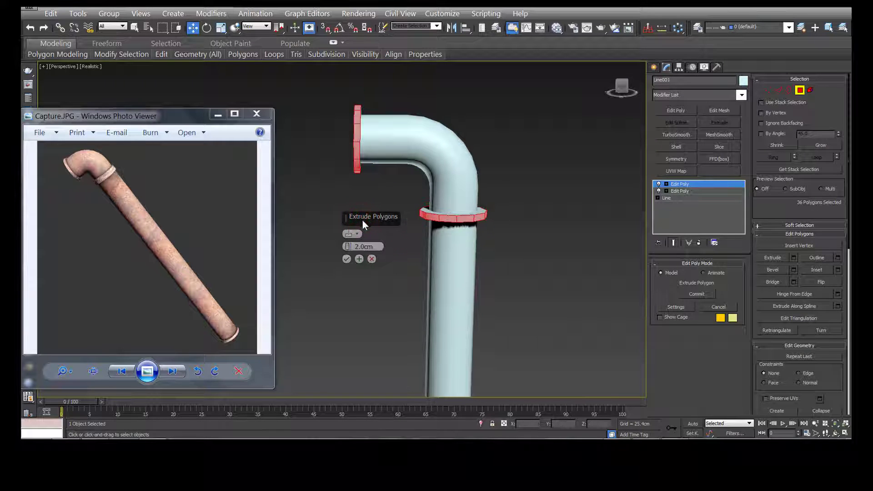
click(364, 246)
text(1)
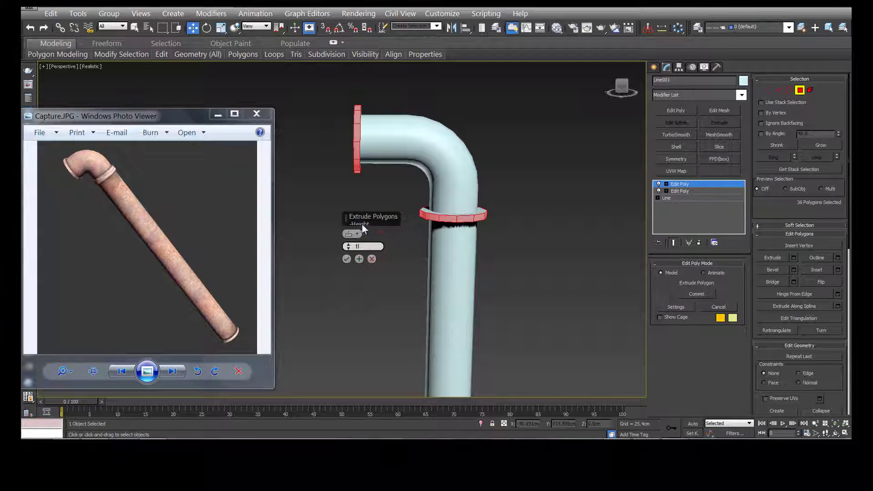
click(364, 219)
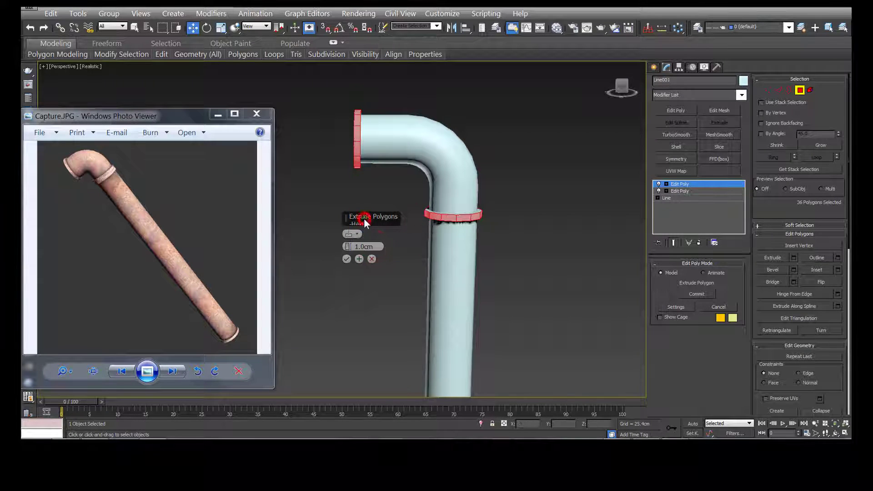
click(346, 258)
Exit Polygon mode and maximize the Front viewport showing the whole pipe
click(686, 188)
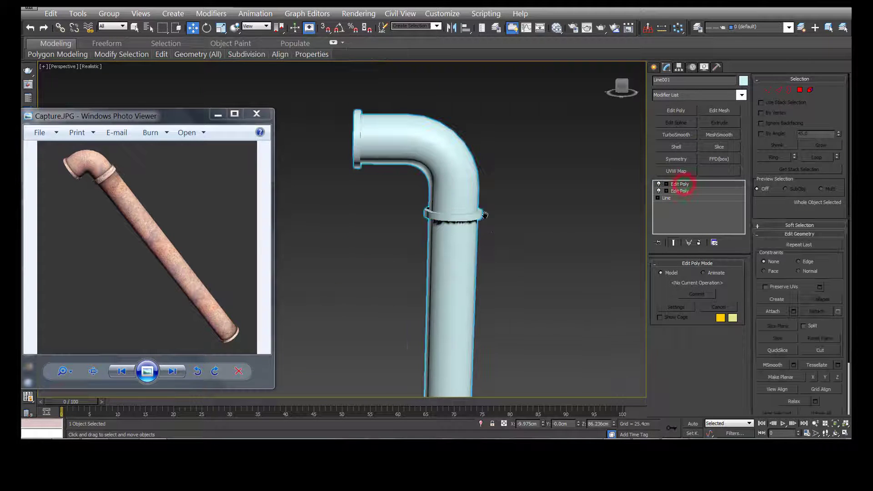
scroll(475, 187, down, 3)
middle_drag(458, 210, 437, 199)
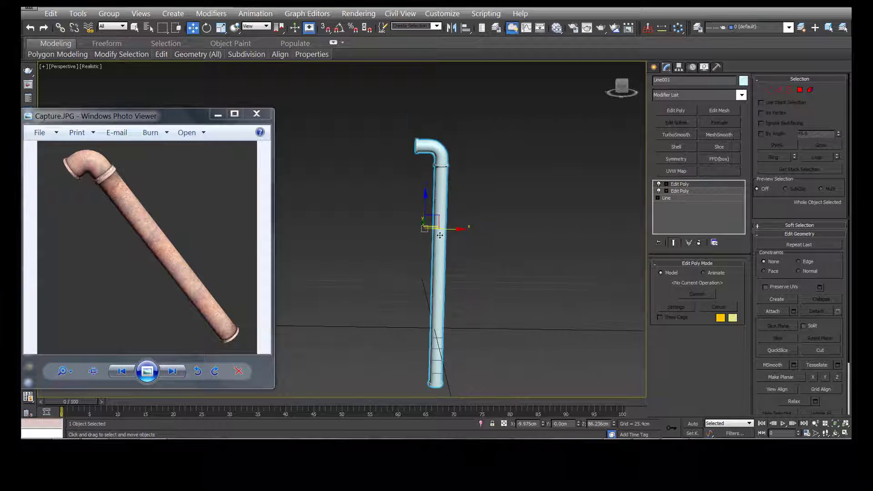
key(alt+w)
middle_click(535, 193)
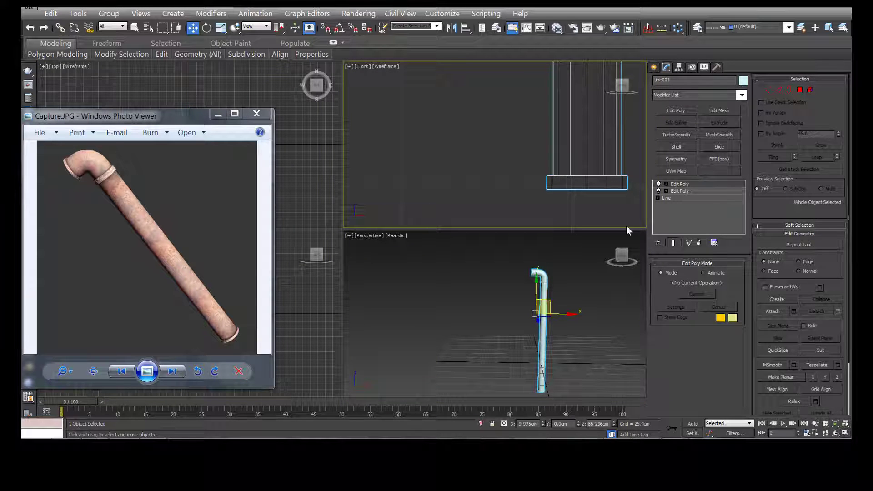
click(846, 435)
scroll(451, 313, up, 2)
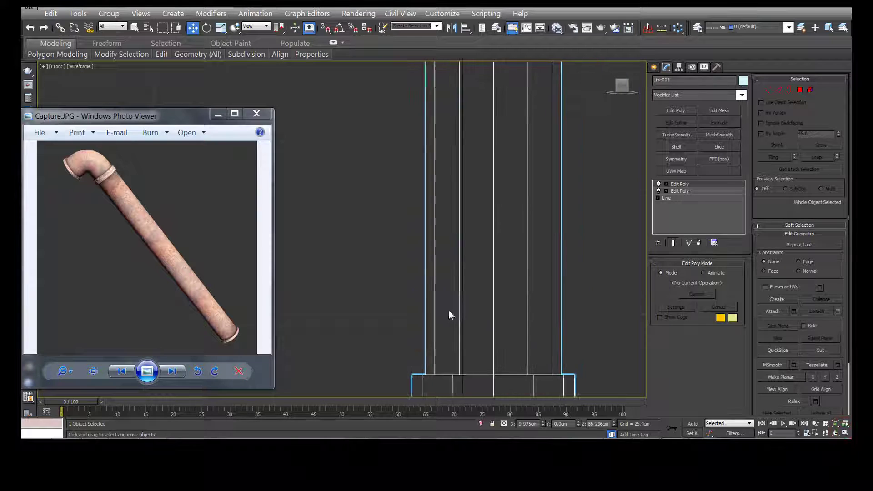
scroll(451, 313, down, 6)
Raise the pipe's bottom vertices to shorten the straight run, then exit Vertex mode
click(769, 90)
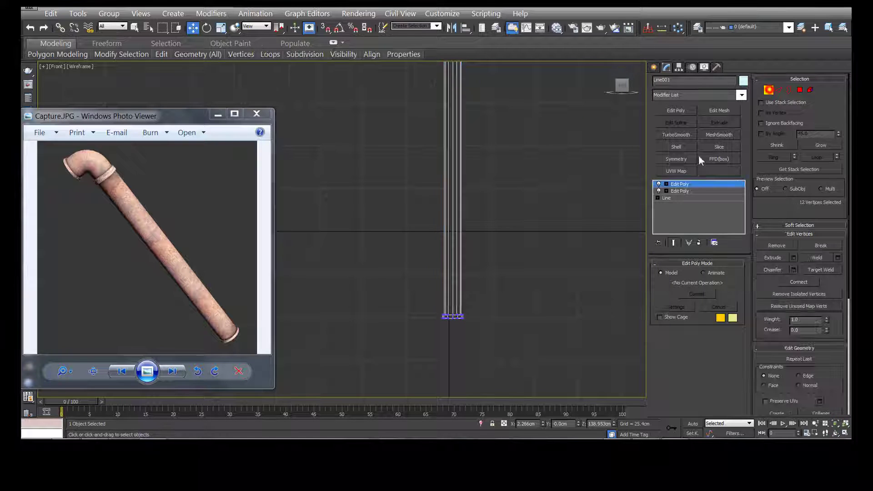
scroll(423, 333, down, 3)
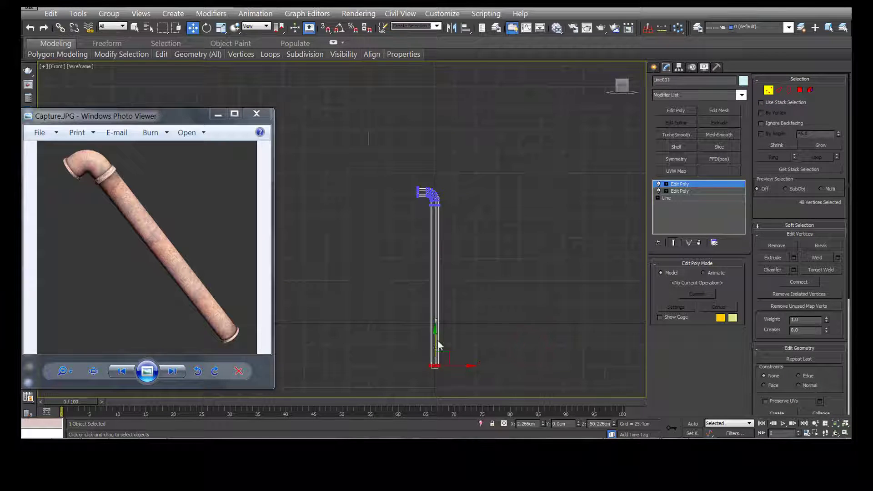
drag(431, 315, 431, 261)
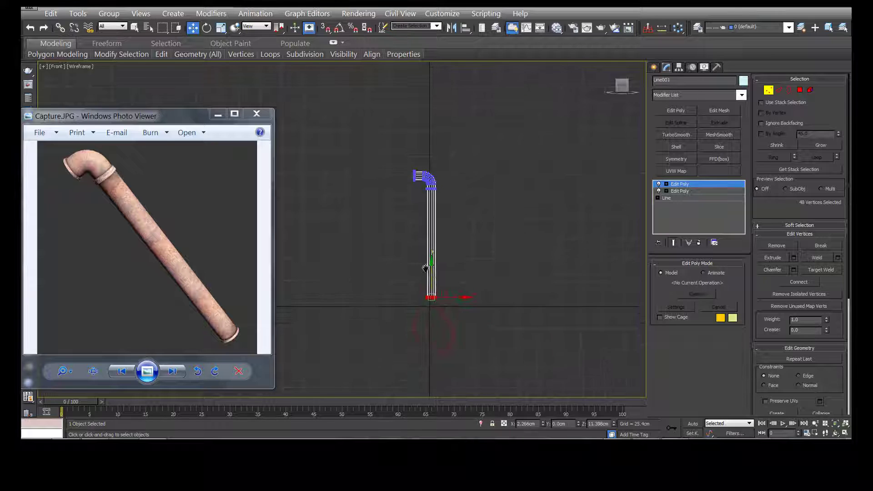
scroll(431, 295, up, 3)
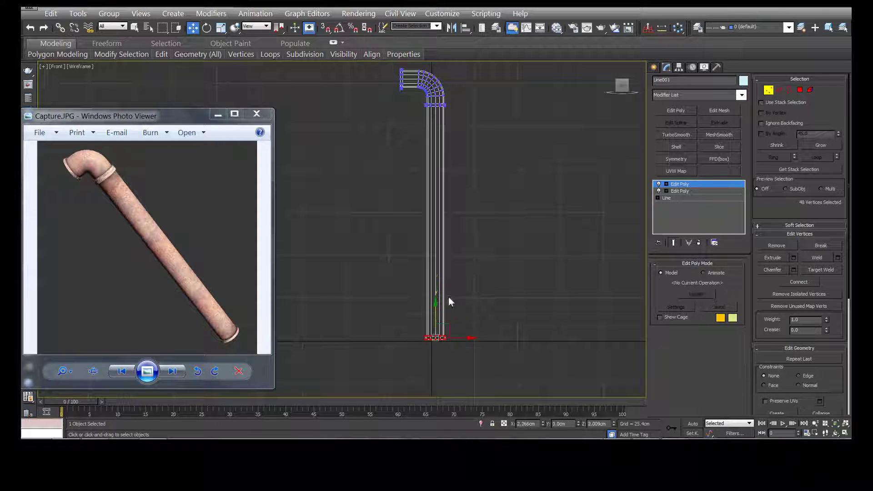
click(704, 193)
middle_drag(403, 203, 400, 238)
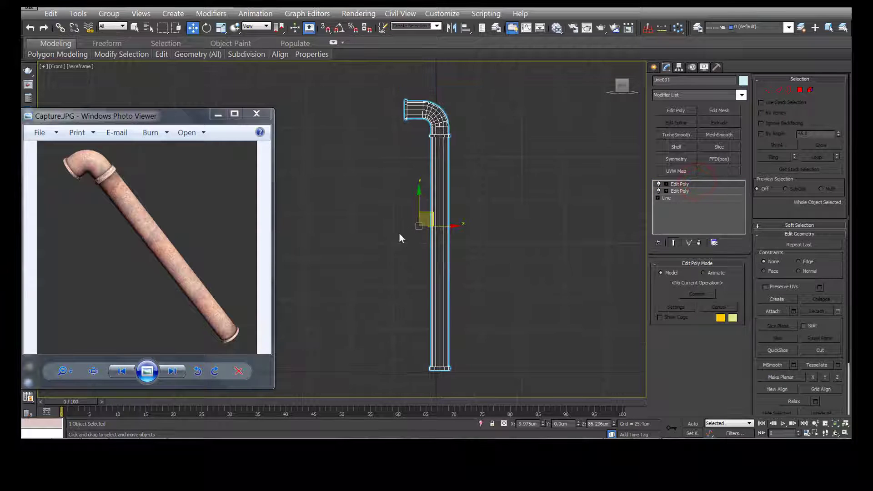
scroll(387, 248, down, 2)
scroll(384, 266, down, 2)
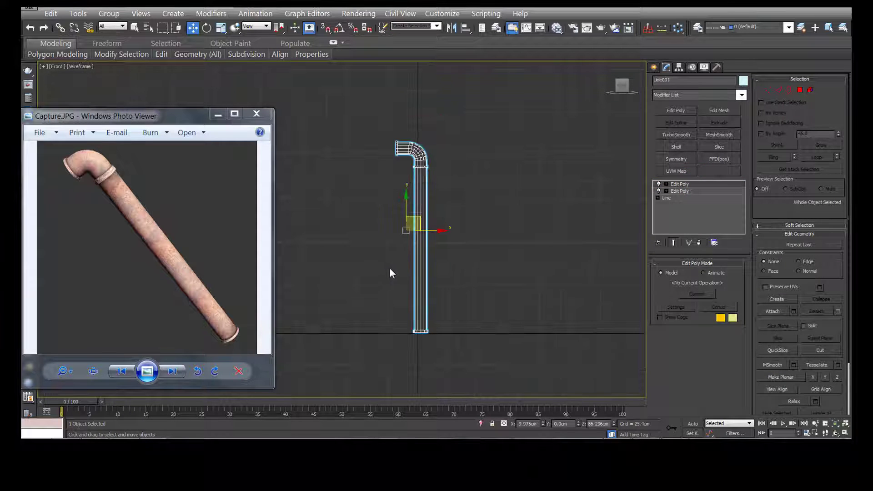
key(alt+w)
key(alt+w)
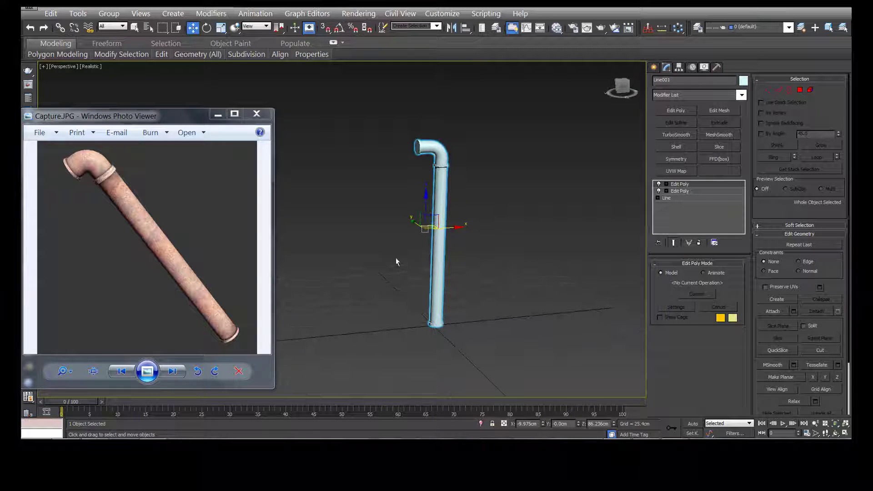
Set the viewport to Clay shading with Edged Faces showing the mesh edges
click(88, 66)
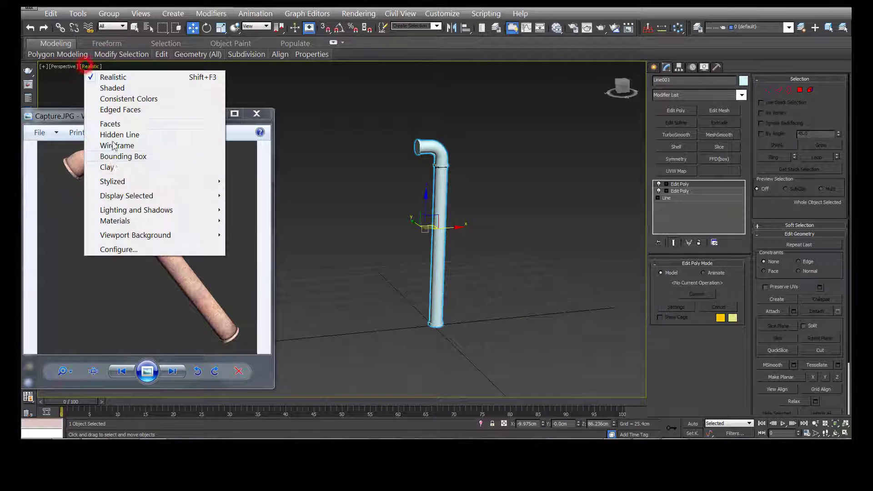
click(109, 168)
click(360, 193)
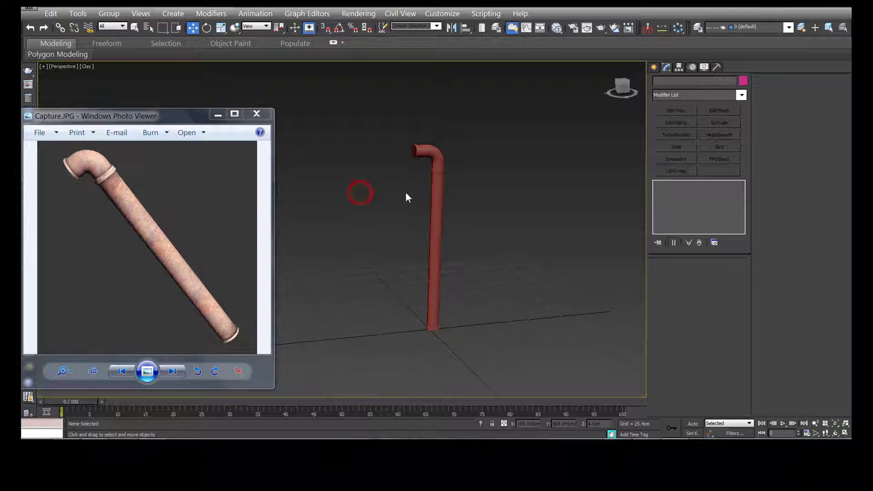
scroll(406, 193, up, 5)
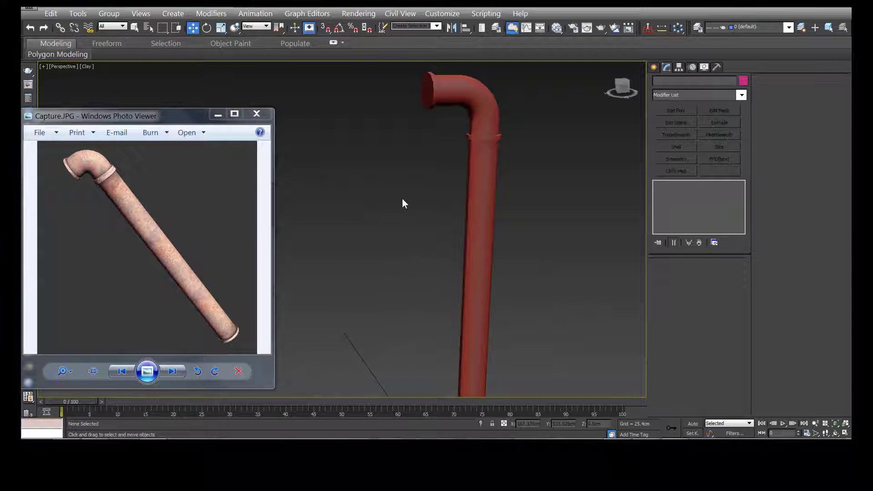
key(F4)
Orbit around the pipe to inspect its bend, then reselect Line001
mouse_move(397, 199)
alt+middle_down()
mouse_move(416, 207)
mouse_move(375, 208)
alt+middle_up()
scroll(424, 170, down, 3)
mouse_move(424, 170)
alt+middle_down()
mouse_move(378, 209)
mouse_move(427, 179)
alt+middle_up()
scroll(449, 150, up, 5)
mouse_move(448, 150)
middle_down()
mouse_move(341, 239)
mouse_move(324, 240)
mouse_move(451, 195)
middle_up()
scroll(451, 194, down, 4)
mouse_move(400, 235)
alt+middle_down()
mouse_move(411, 213)
mouse_move(446, 257)
mouse_move(417, 209)
mouse_move(432, 195)
mouse_move(424, 206)
alt+middle_up()
scroll(423, 207, up, 4)
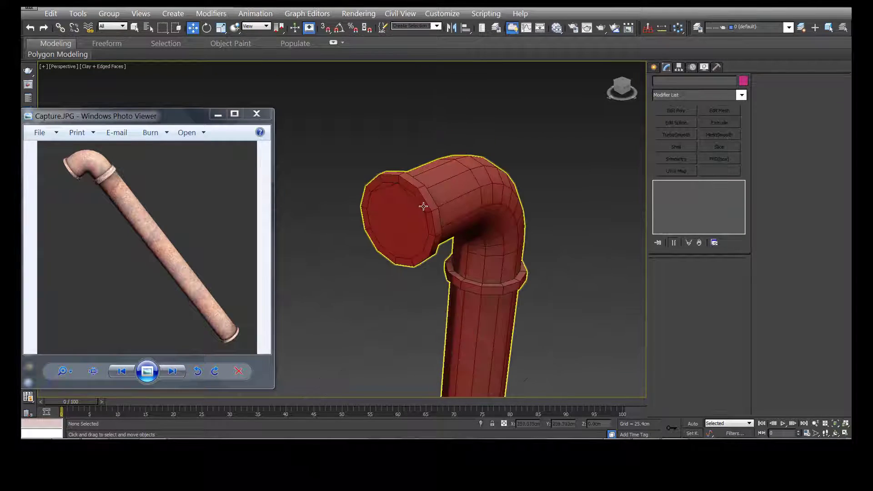
click(424, 207)
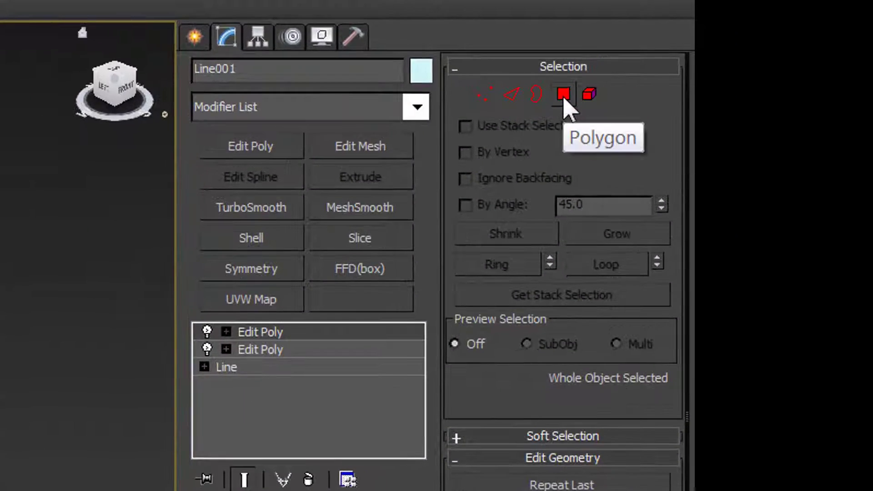
Add an Edit Poly modifier and delete the end-cap polygon at the pipe's elbow end
click(247, 150)
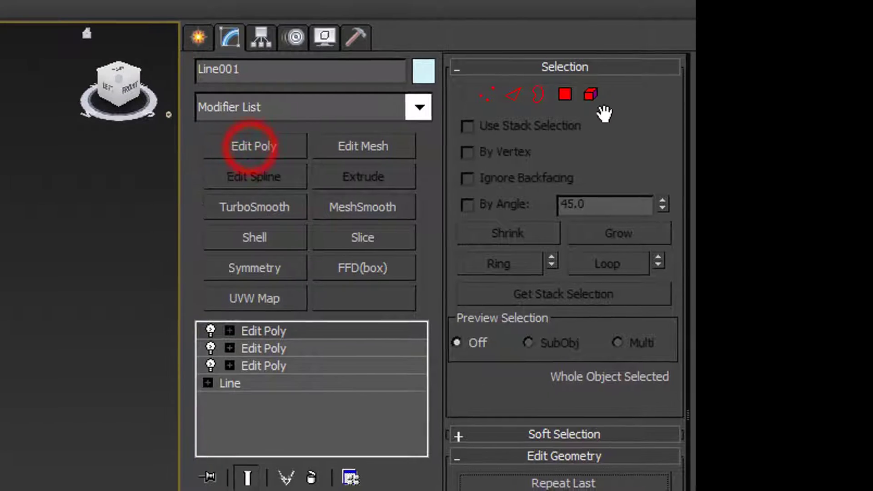
click(564, 94)
click(370, 137)
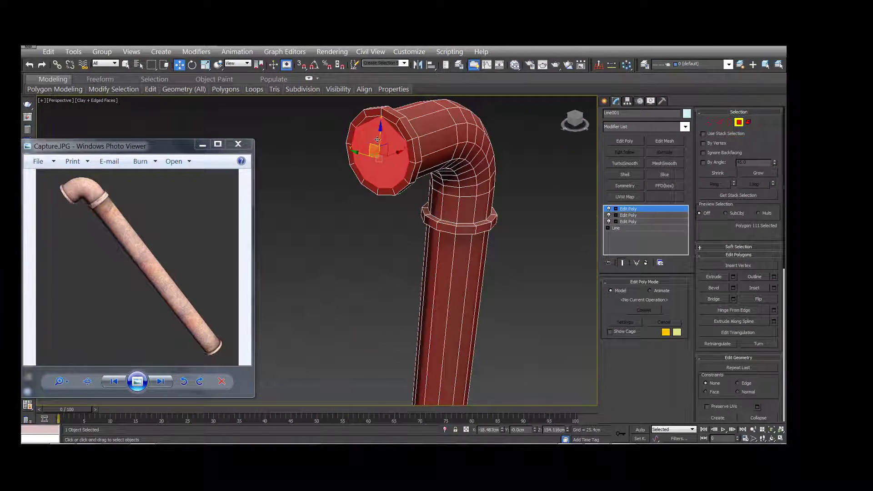
key(Delete)
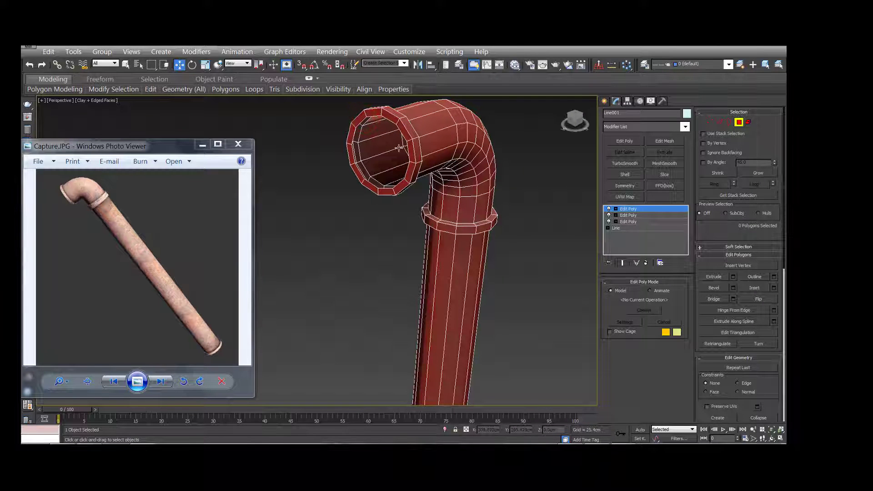
Orbit around the pipe to check that the elbow end is now open
mouse_move(369, 226)
alt+middle_down()
mouse_move(390, 220)
mouse_move(386, 210)
mouse_move(388, 230)
mouse_move(379, 225)
mouse_move(396, 181)
mouse_move(397, 141)
mouse_move(378, 214)
mouse_move(359, 238)
mouse_move(339, 233)
mouse_move(324, 177)
mouse_move(375, 193)
mouse_move(387, 164)
mouse_move(370, 218)
mouse_move(345, 213)
mouse_move(368, 214)
mouse_move(390, 194)
mouse_move(400, 214)
alt+middle_up()
scroll(356, 243, down, 5)
scroll(331, 186, up, 5)
scroll(335, 200, down, 3)
scroll(336, 208, down, 2)
scroll(386, 163, up, 3)
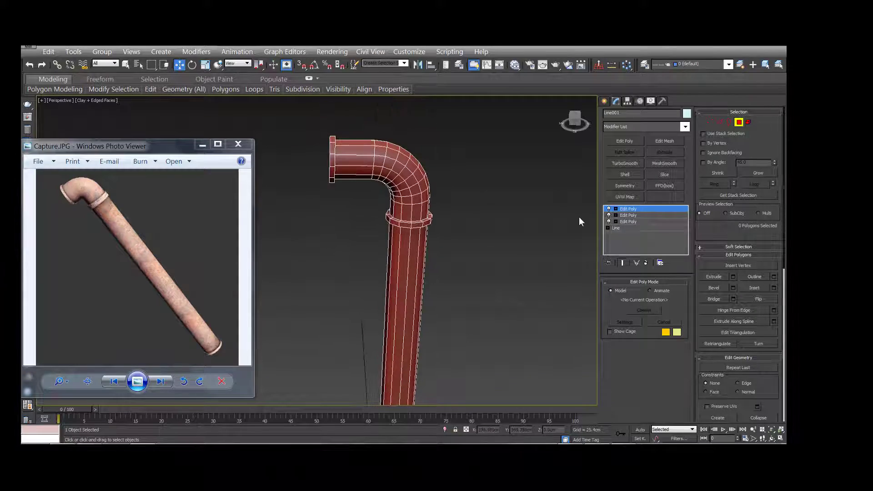
Connect the pipe's lengthwise edges with 20 segments, adding evenly spaced edge loops along the straight run
click(631, 209)
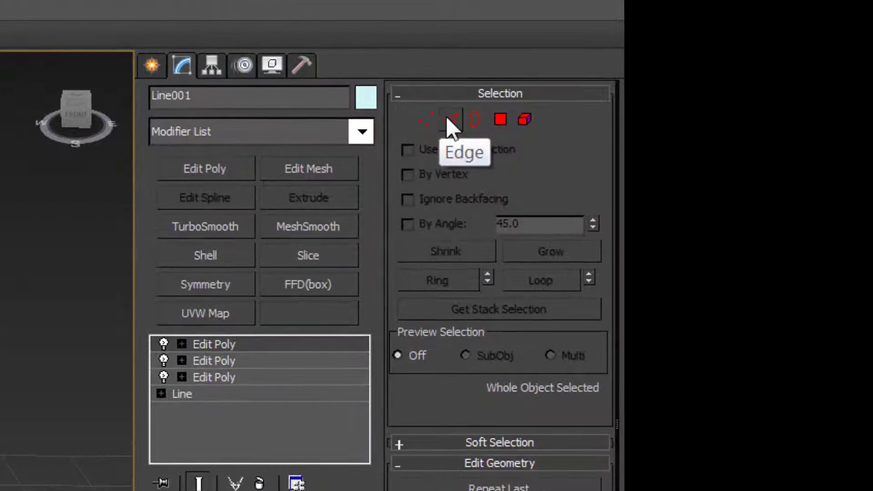
click(445, 119)
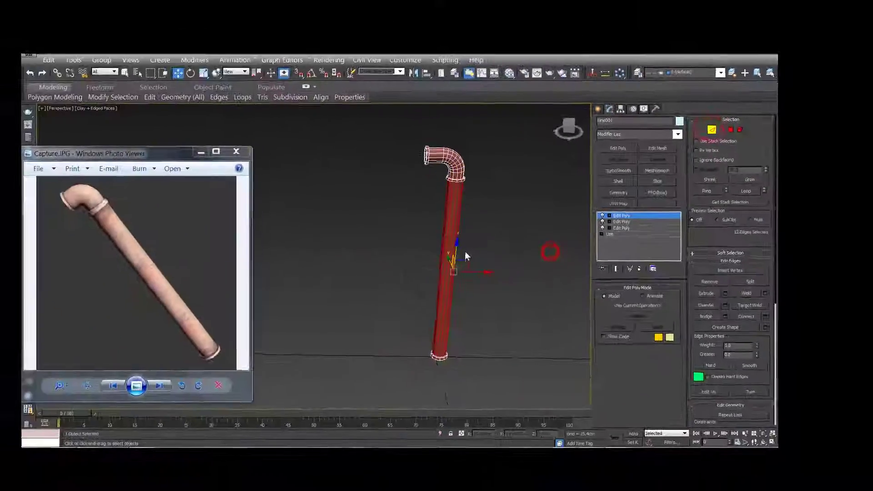
right_click(423, 224)
click(295, 277)
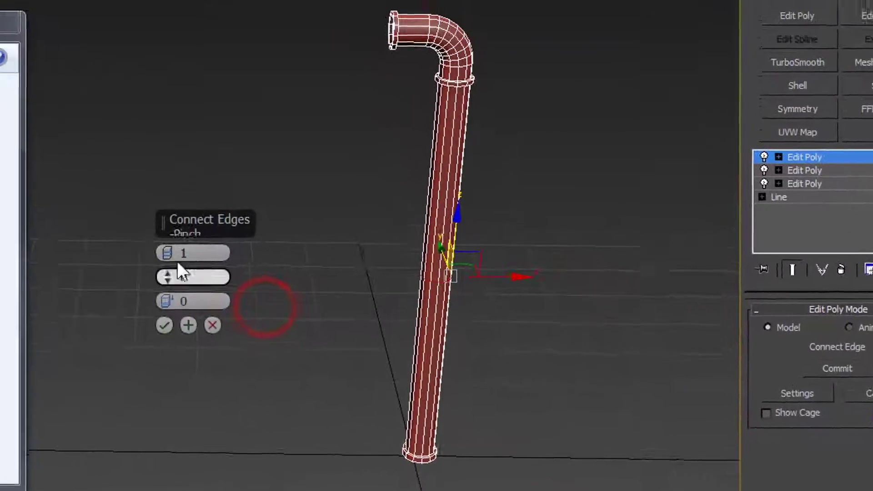
drag(200, 213, 200, 209)
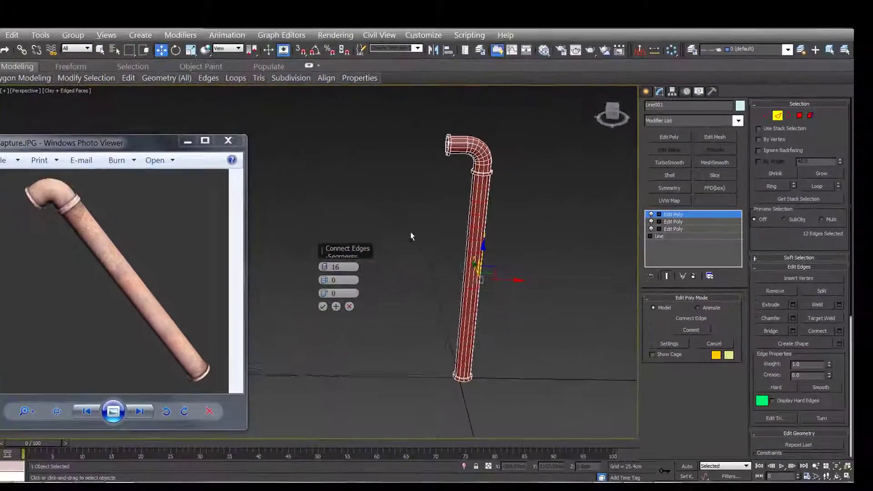
scroll(435, 239, up, 3)
scroll(421, 251, up, 2)
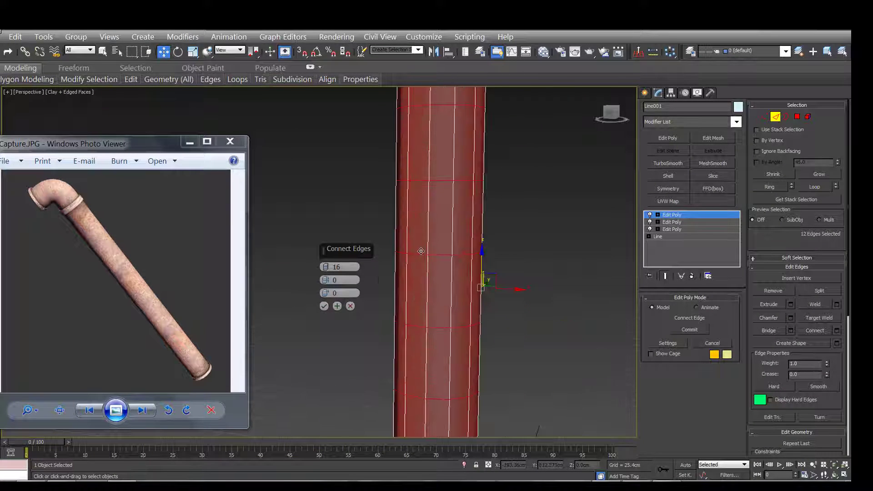
drag(326, 268, 326, 261)
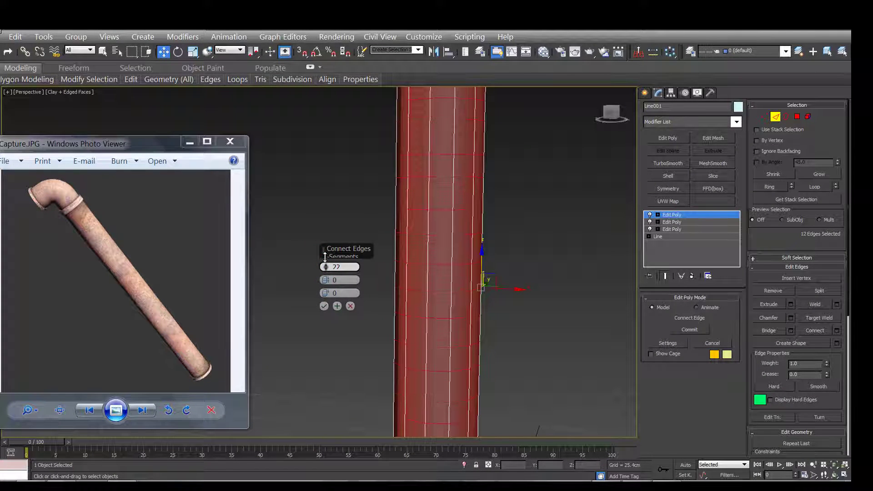
click(324, 306)
scroll(359, 255, down, 5)
alt+middle_drag(372, 298, 415, 361)
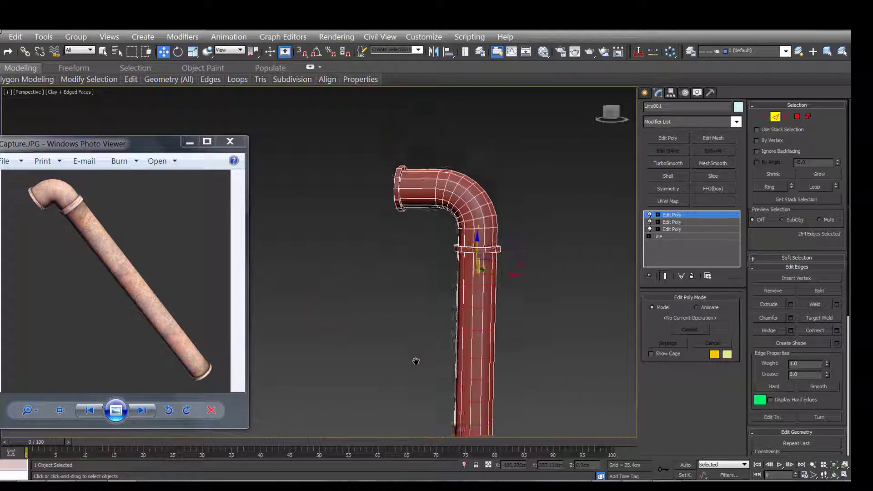
scroll(413, 272, up, 5)
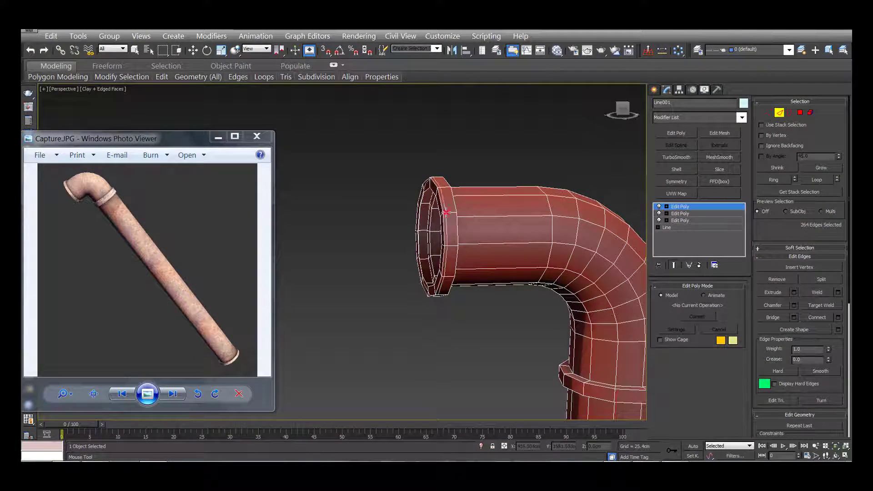
double_click(446, 212)
mouse_move(446, 212)
alt+middle_down()
mouse_move(464, 218)
mouse_move(445, 227)
mouse_move(403, 213)
alt+middle_up()
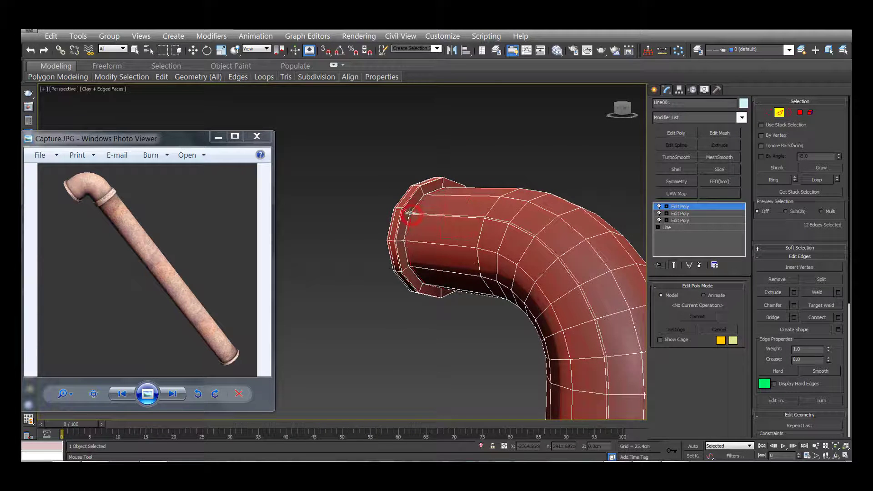
scroll(410, 214, up, 1)
scroll(407, 217, up, 3)
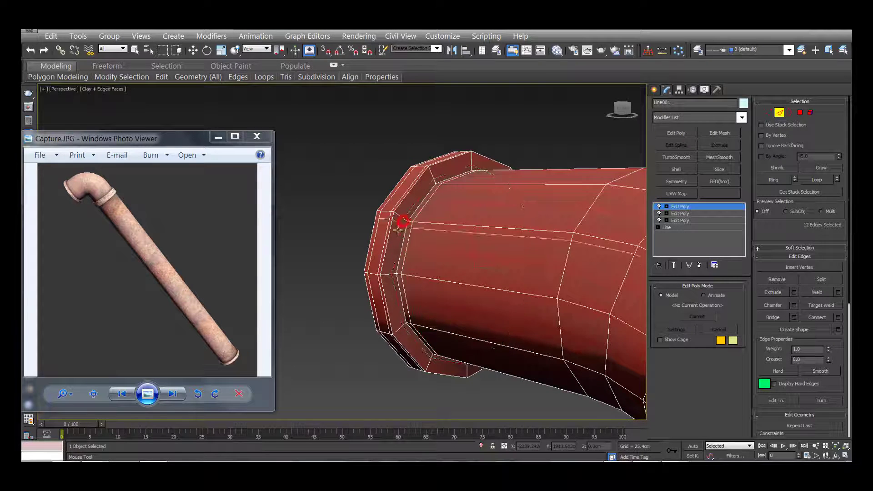
scroll(403, 221, down, 4)
scroll(407, 225, down, 2)
mouse_move(411, 230)
alt+middle_down()
mouse_move(518, 291)
mouse_move(503, 256)
alt+middle_up()
scroll(476, 266, up, 4)
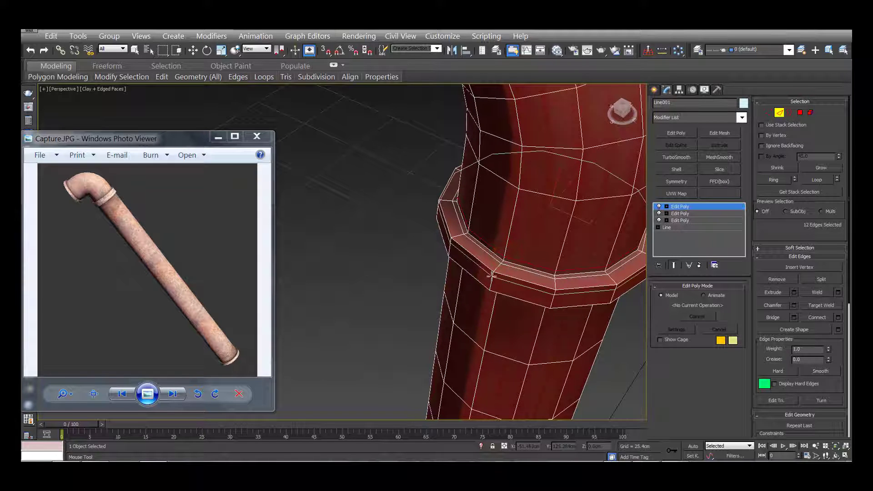
mouse_move(432, 304)
alt+middle_down()
mouse_move(445, 250)
mouse_move(517, 199)
mouse_move(463, 250)
alt+middle_up()
scroll(526, 197, down, 3)
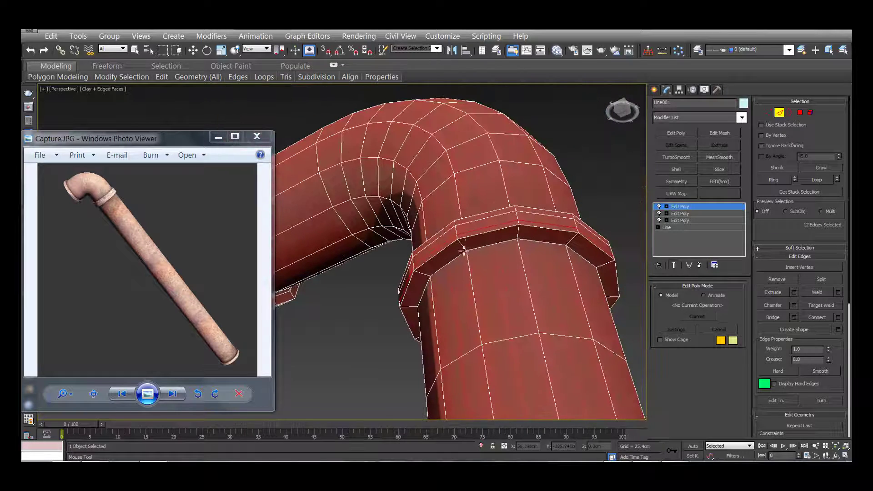
scroll(517, 233, down, 2)
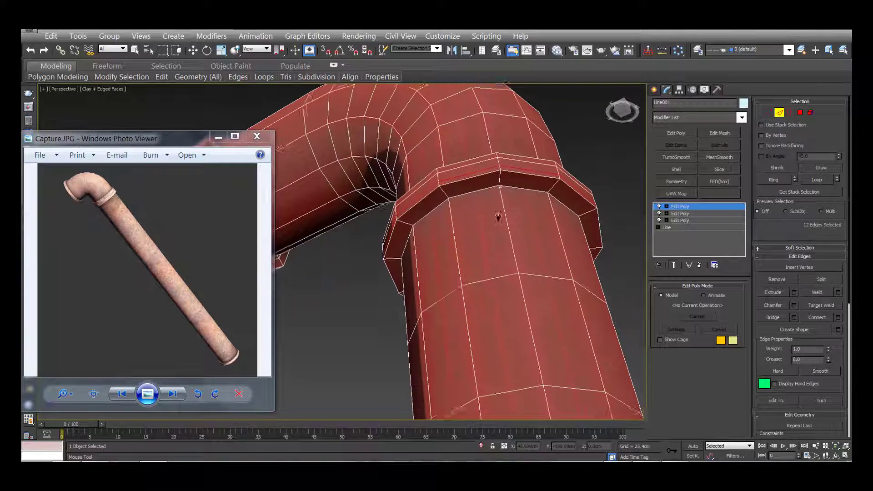
scroll(497, 214, down, 1)
scroll(498, 207, down, 2)
alt+middle_drag(505, 198, 482, 227)
scroll(480, 230, up, 3)
scroll(489, 226, down, 3)
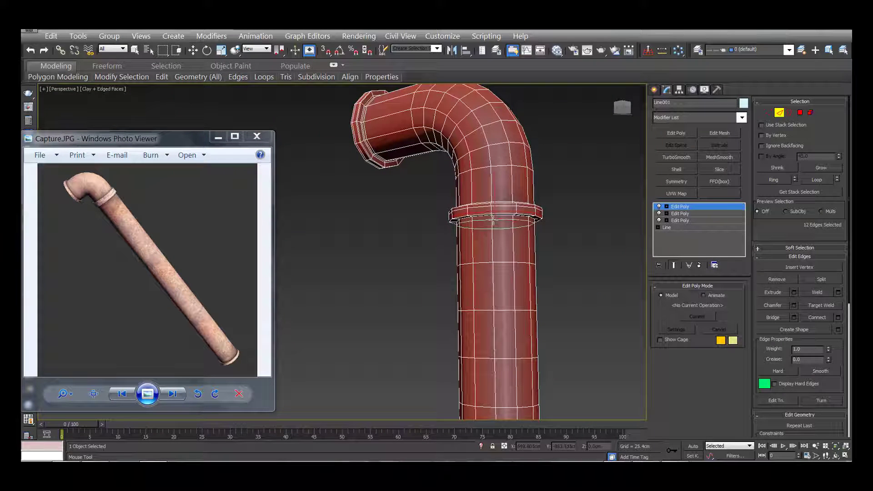
alt+middle_drag(491, 218, 474, 202)
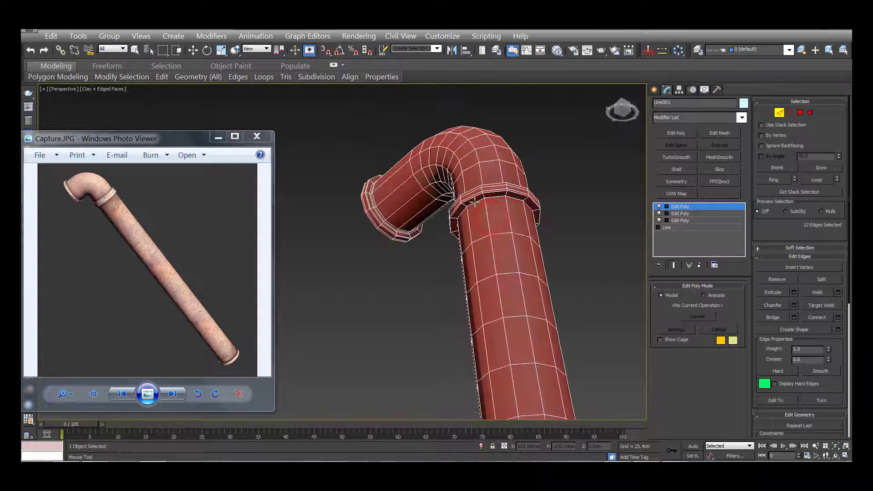
scroll(485, 197, up, 2)
scroll(482, 200, down, 4)
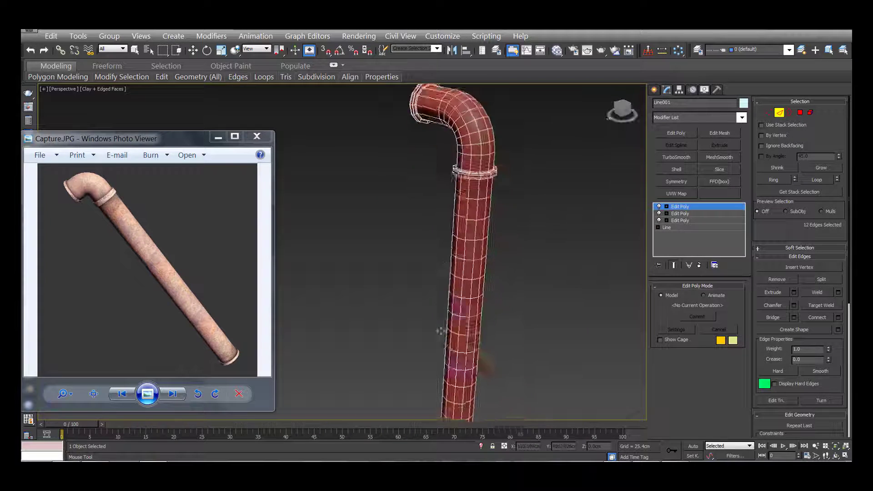
alt+middle_drag(440, 277, 459, 237)
scroll(452, 361, up, 3)
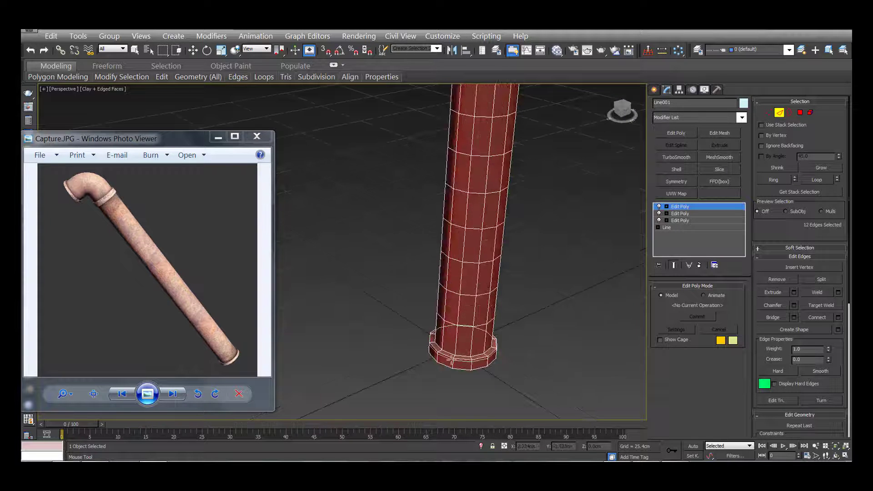
middle_drag(451, 360, 450, 186)
scroll(450, 191, up, 3)
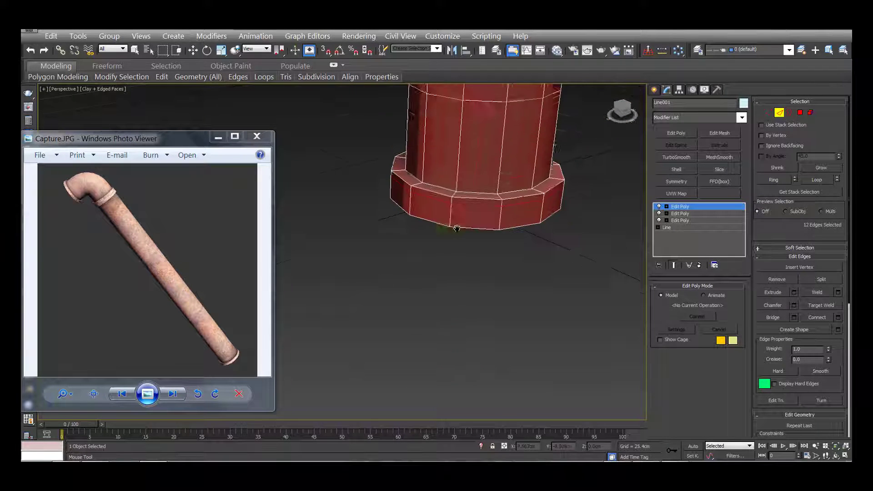
scroll(453, 234, down, 2)
scroll(419, 271, down, 2)
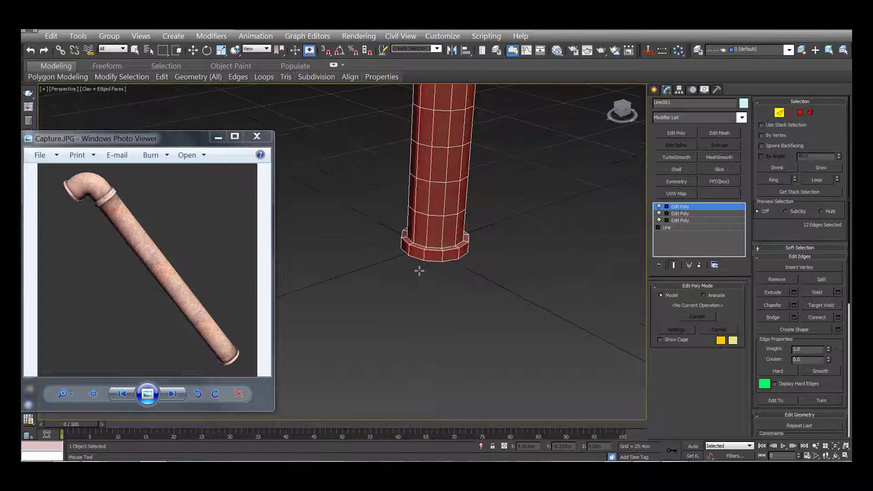
alt+middle_drag(412, 280, 410, 218)
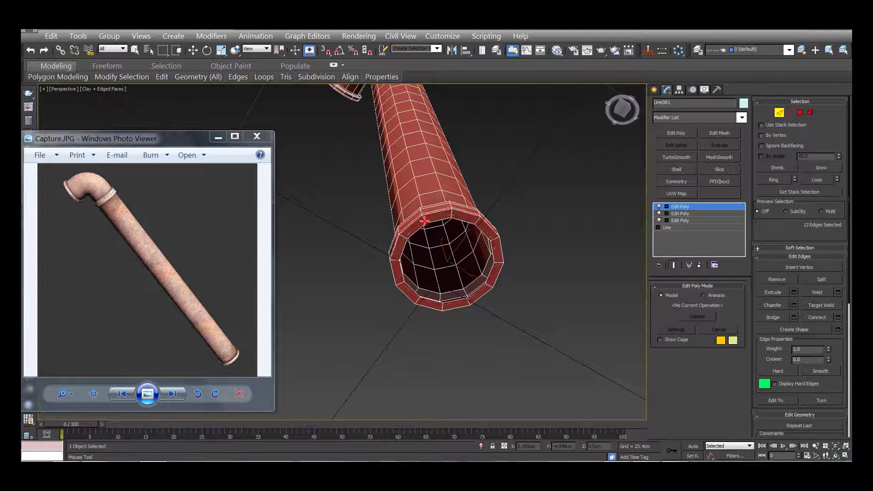
mouse_move(424, 221)
alt+middle_down()
mouse_move(422, 245)
mouse_move(327, 293)
mouse_move(383, 259)
mouse_move(494, 412)
mouse_move(537, 346)
alt+middle_up()
Add TurboSmooth to the whole Line001 pipe, then deselect it and recentre the view
click(674, 208)
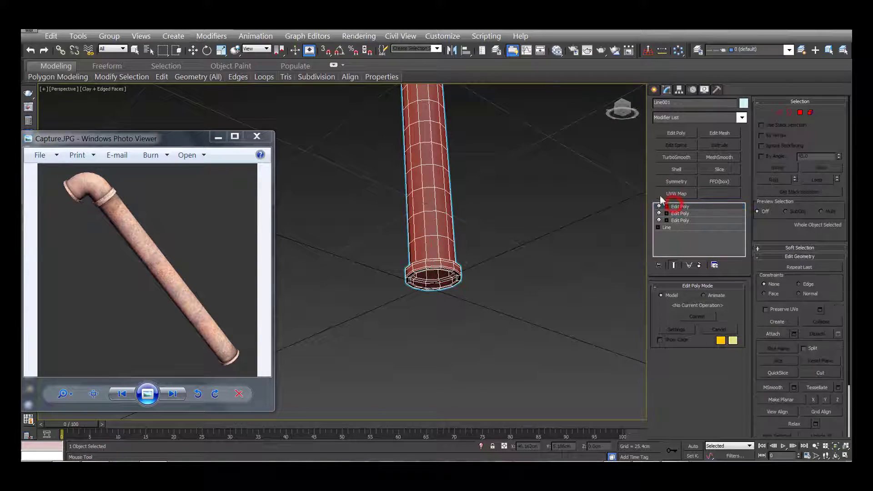
mouse_move(540, 187)
alt+middle_down()
mouse_move(526, 195)
mouse_move(523, 238)
alt+middle_up()
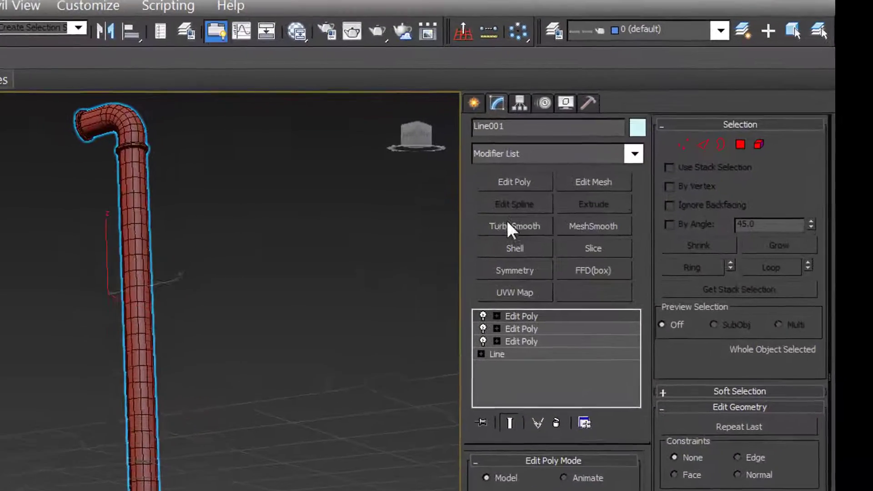
click(508, 223)
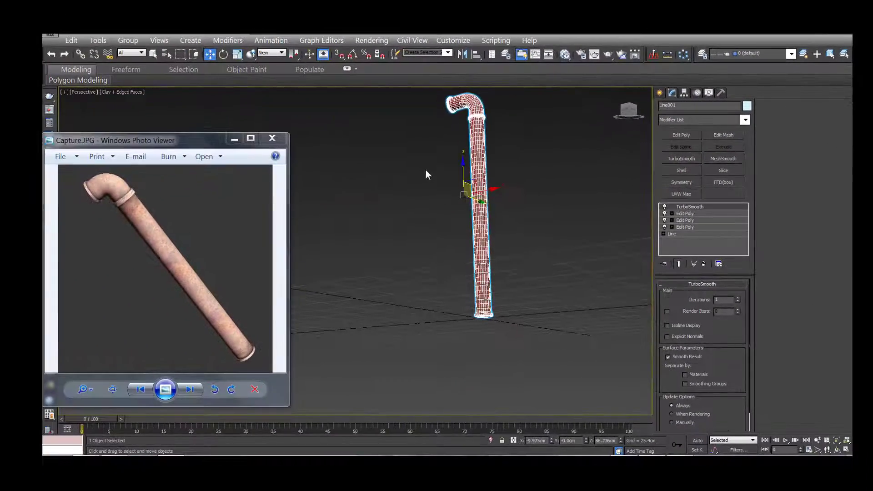
click(426, 172)
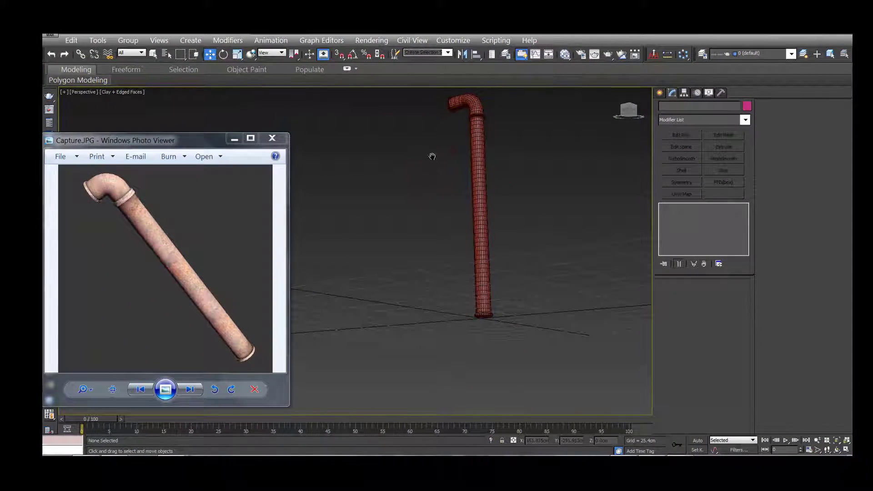
middle_drag(432, 156, 421, 172)
Try Shaded, then settle on plain Clay shading with Edged Faces turned off
click(121, 93)
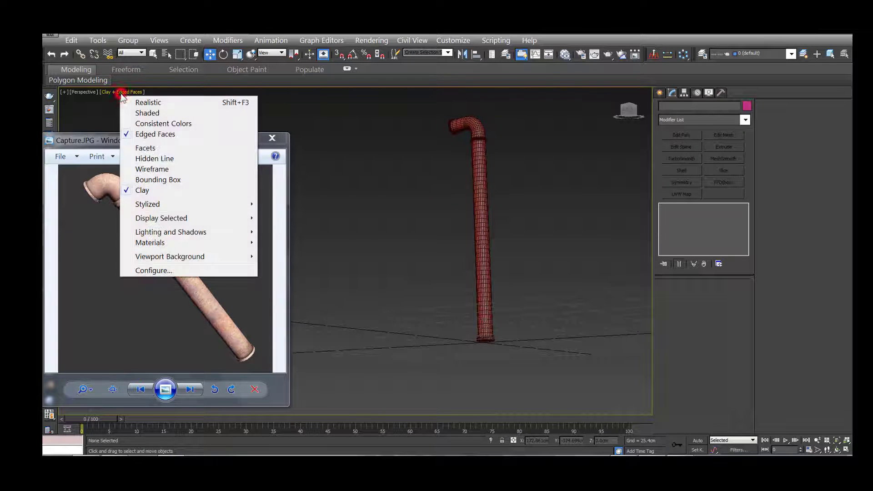
click(143, 113)
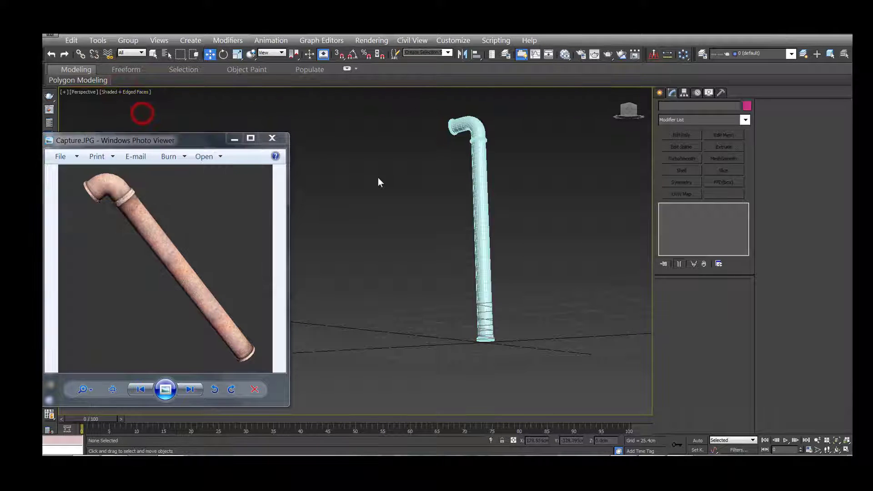
click(127, 93)
click(157, 189)
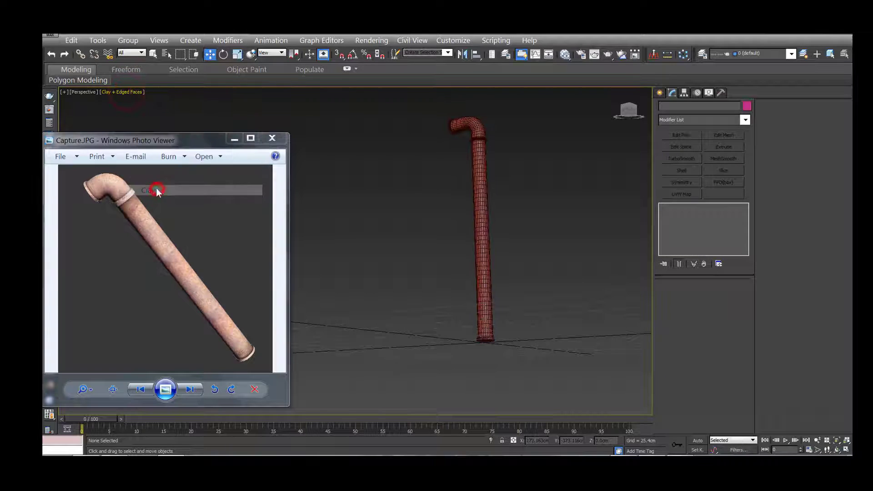
click(120, 93)
click(139, 135)
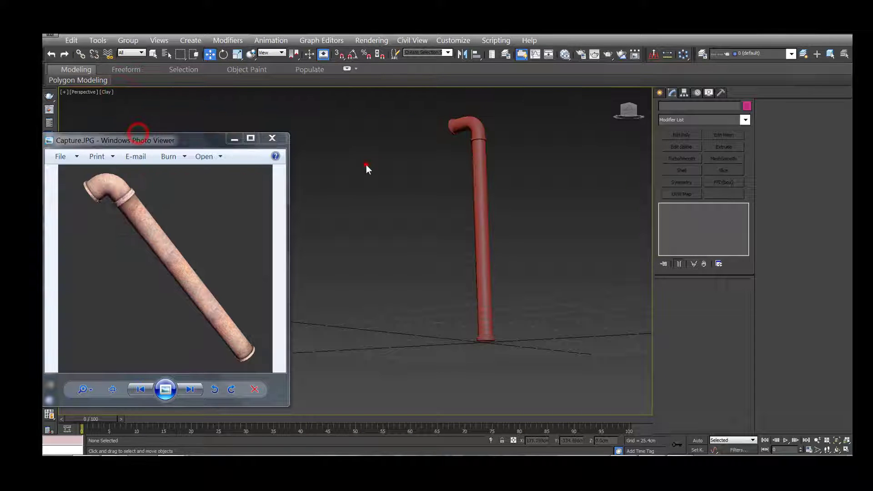
Orbit around the smoothed pipe to compare its elbow opening and base with the reference
scroll(462, 168, up, 5)
scroll(463, 172, down, 3)
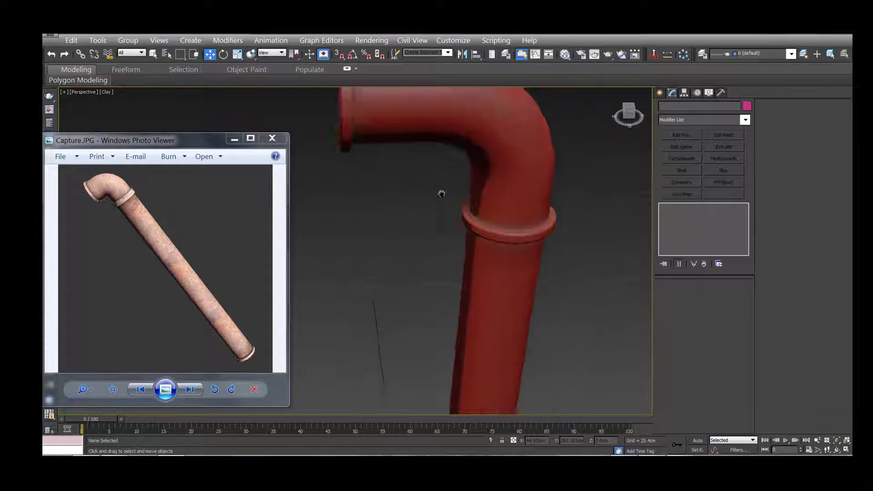
scroll(382, 200, down, 3)
mouse_move(382, 200)
alt+middle_down()
mouse_move(448, 175)
mouse_move(435, 193)
mouse_move(380, 187)
mouse_move(404, 150)
mouse_move(407, 282)
mouse_move(419, 315)
alt+middle_up()
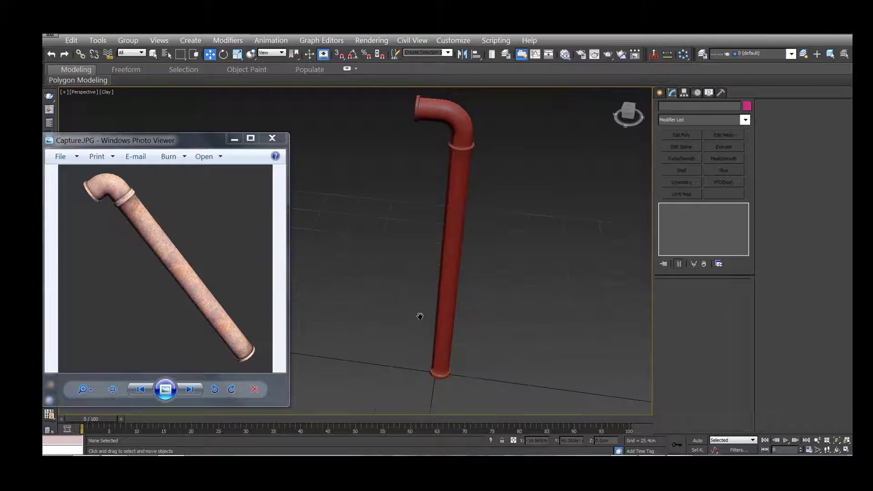
scroll(413, 228, up, 4)
mouse_move(414, 228)
alt+middle_down()
mouse_move(374, 156)
mouse_move(422, 241)
mouse_move(387, 229)
mouse_move(390, 173)
mouse_move(438, 176)
mouse_move(389, 172)
mouse_move(440, 173)
alt+middle_up()
scroll(406, 191, up, 3)
scroll(440, 173, up, 3)
scroll(440, 173, down, 3)
mouse_move(364, 234)
alt+middle_down()
mouse_move(415, 234)
mouse_move(555, 201)
mouse_move(454, 235)
alt+middle_up()
scroll(454, 236, down, 3)
mouse_move(410, 285)
alt+middle_down()
mouse_move(436, 274)
mouse_move(353, 287)
mouse_move(348, 241)
mouse_move(362, 251)
alt+middle_up()
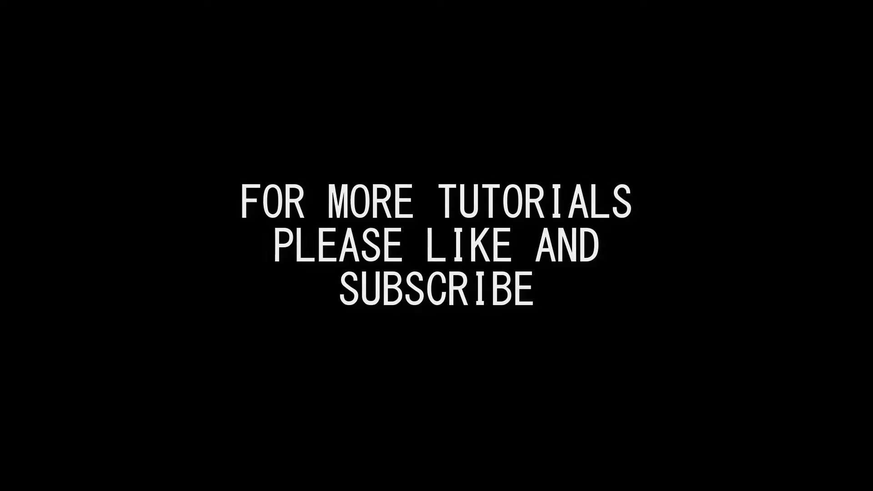